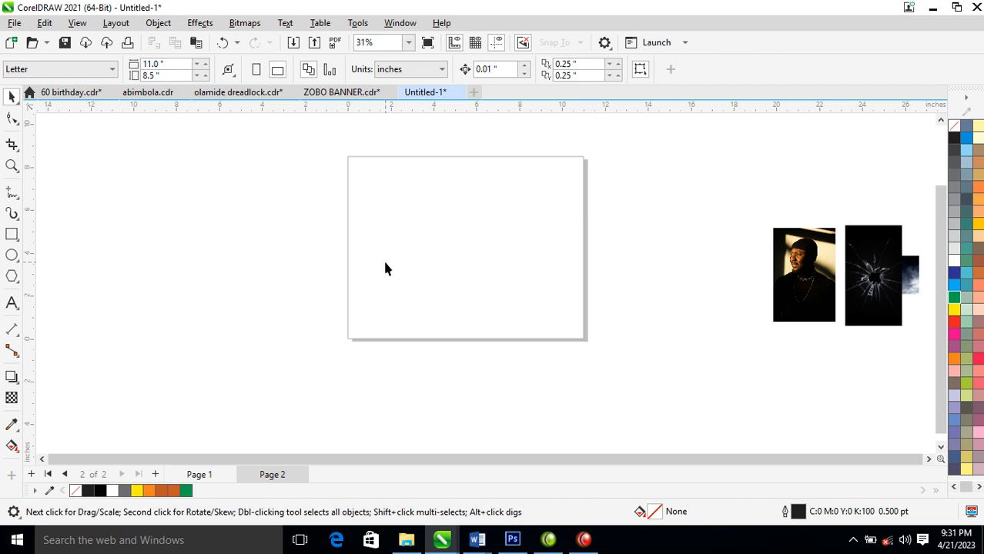
# Spread the portrait and shattered-glass images apart in the empty area beside the page
pyautogui.moveTo(824, 302); pyautogui.dragTo(771, 193)
pyautogui.moveTo(884, 272); pyautogui.dragTo(825, 346)
pyautogui.moveTo(745, 181); pyautogui.dragTo(720, 282)
# Draw a rectangle about 7.7 × 10.7 in over the page and fill it with the near-black sampled from the portrait's dark area
pyautogui.click(12, 235)
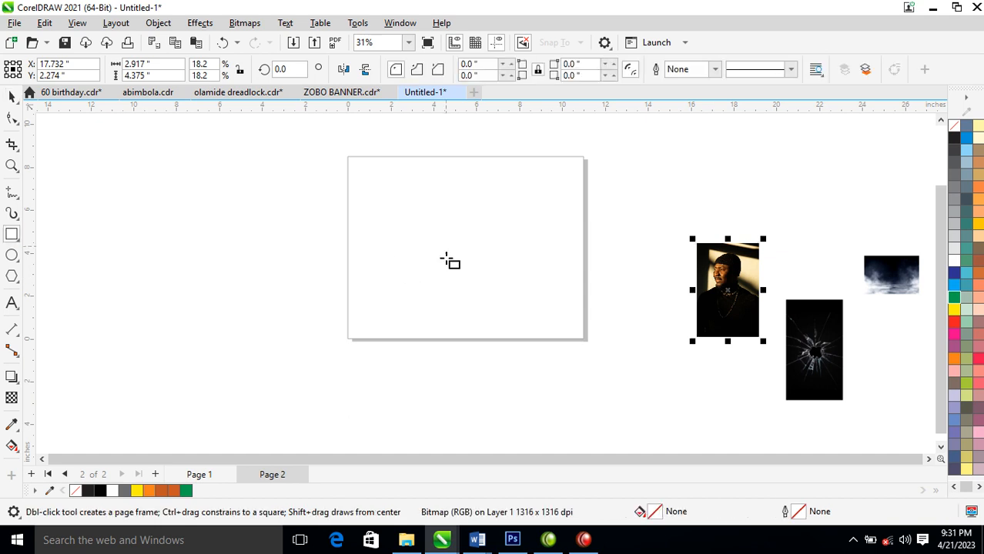
pyautogui.moveTo(385, 153); pyautogui.dragTo(550, 380)
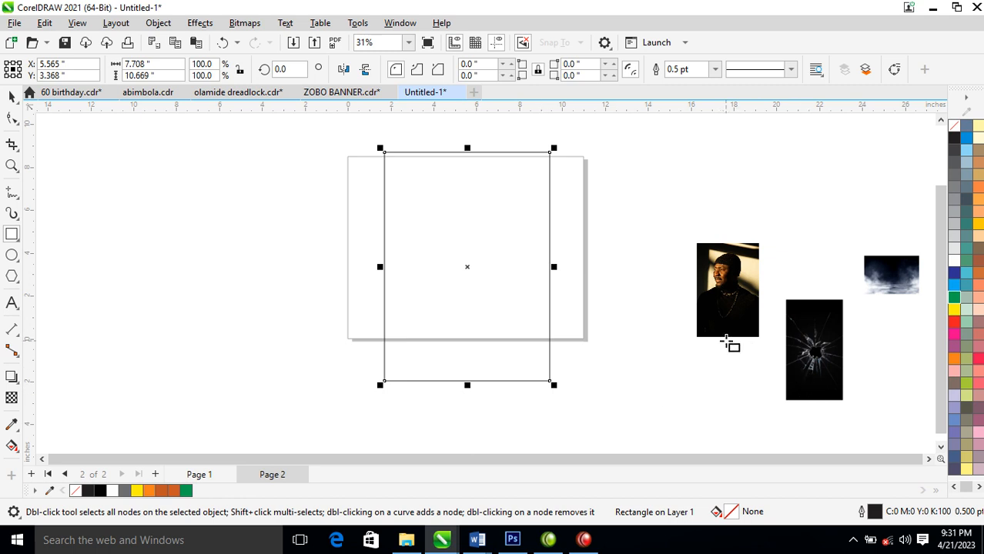
pyautogui.click(11, 426)
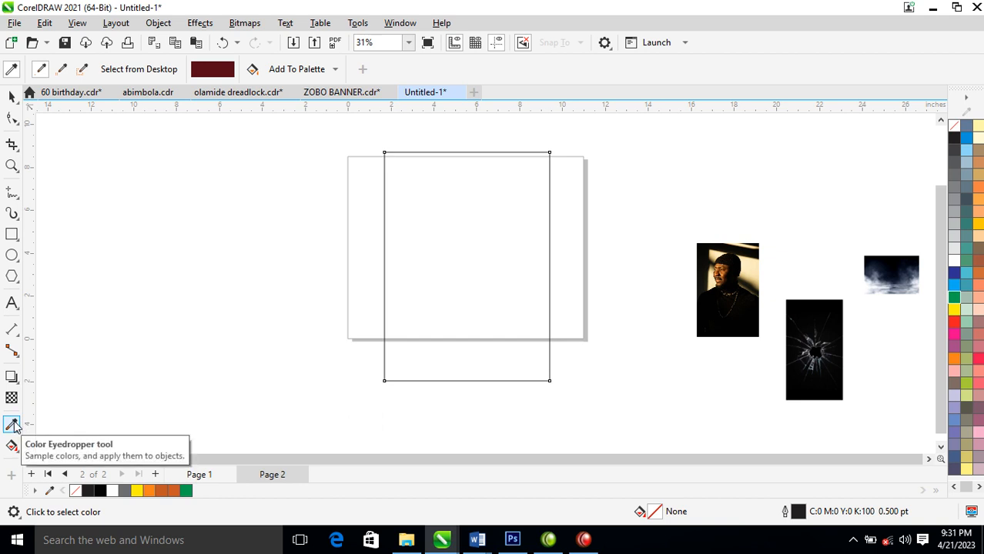
pyautogui.click(721, 321)
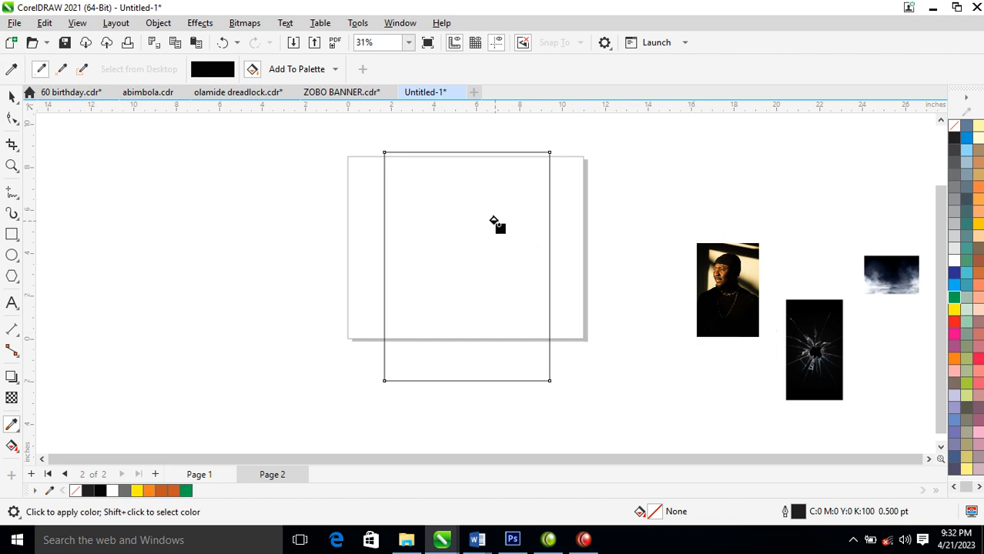
pyautogui.click(494, 250)
pyautogui.press('space')
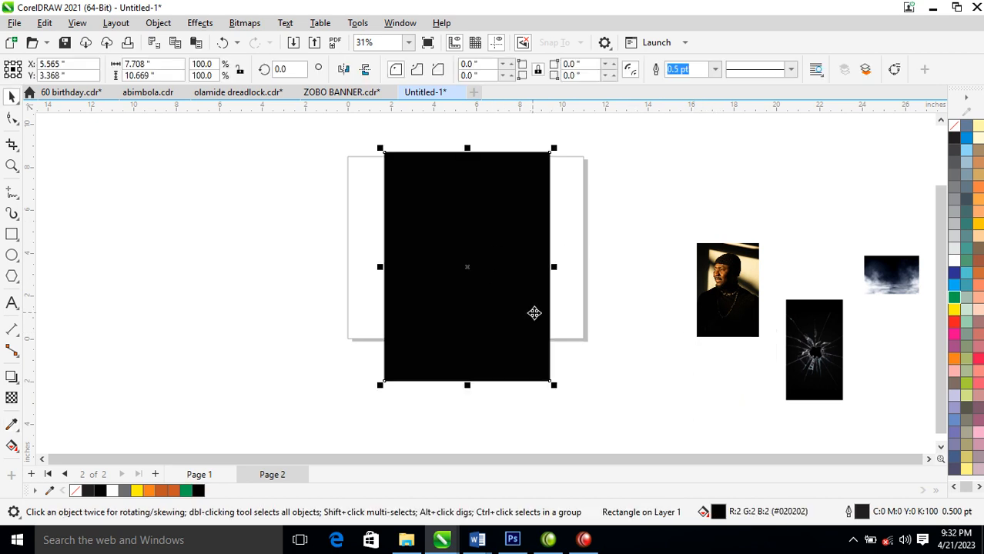
# Place the portrait on the black rectangle at about 4.9 × 7.4 in and convert it to a 300 dpi 8-bit grayscale bitmap
pyautogui.moveTo(754, 300); pyautogui.dragTo(484, 237)
pyautogui.moveTo(490, 280); pyautogui.dragTo(558, 351)
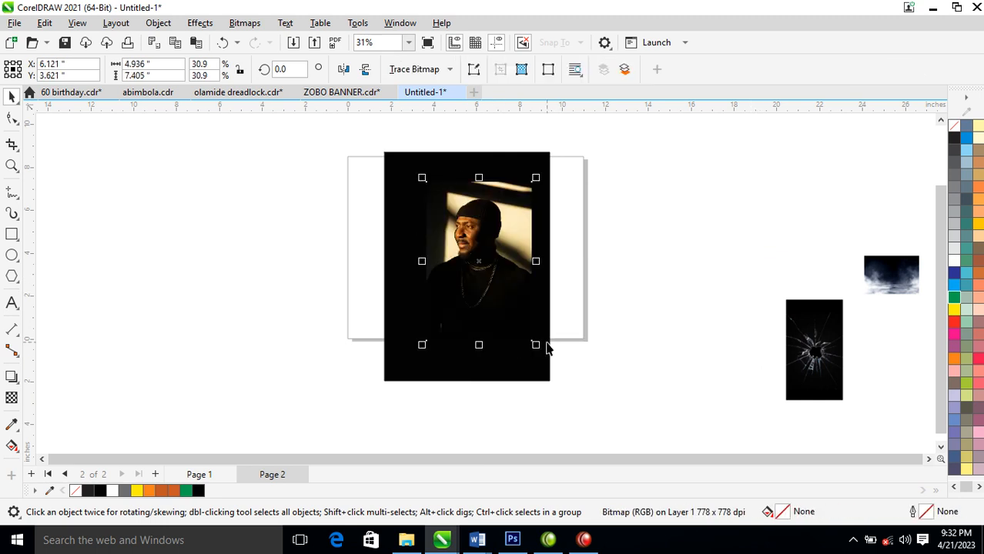
pyautogui.click(244, 22)
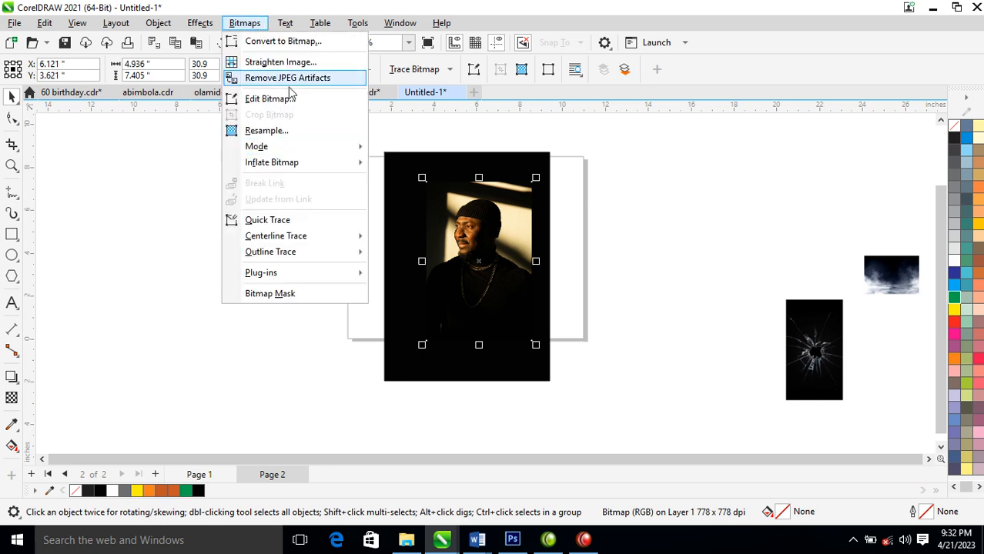
pyautogui.click(291, 44)
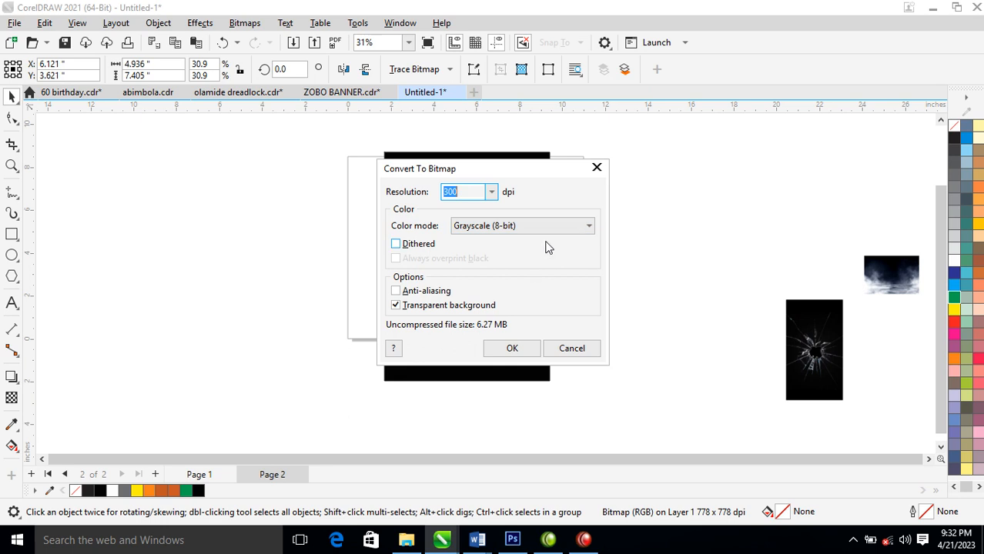
pyautogui.click(514, 348)
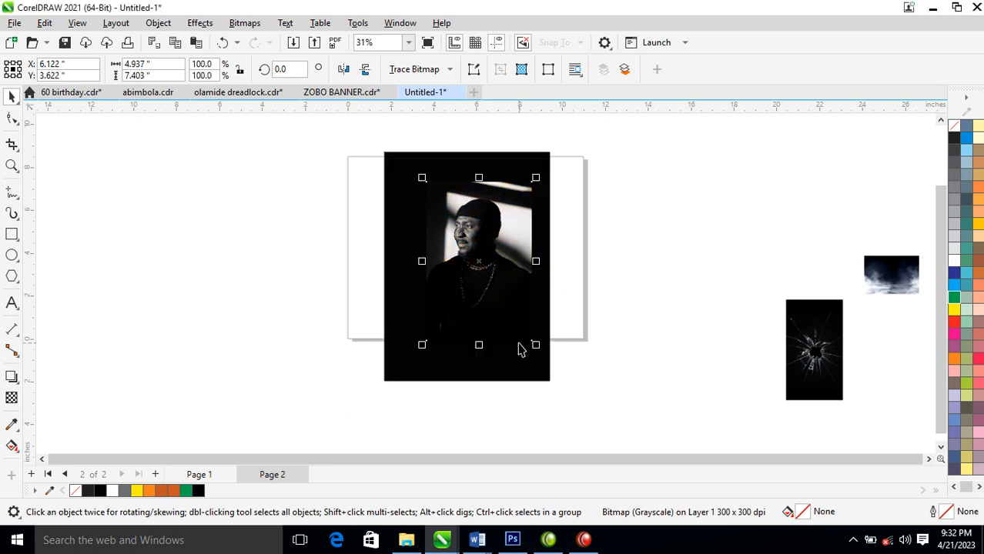
pyautogui.moveTo(506, 285); pyautogui.dragTo(497, 284)
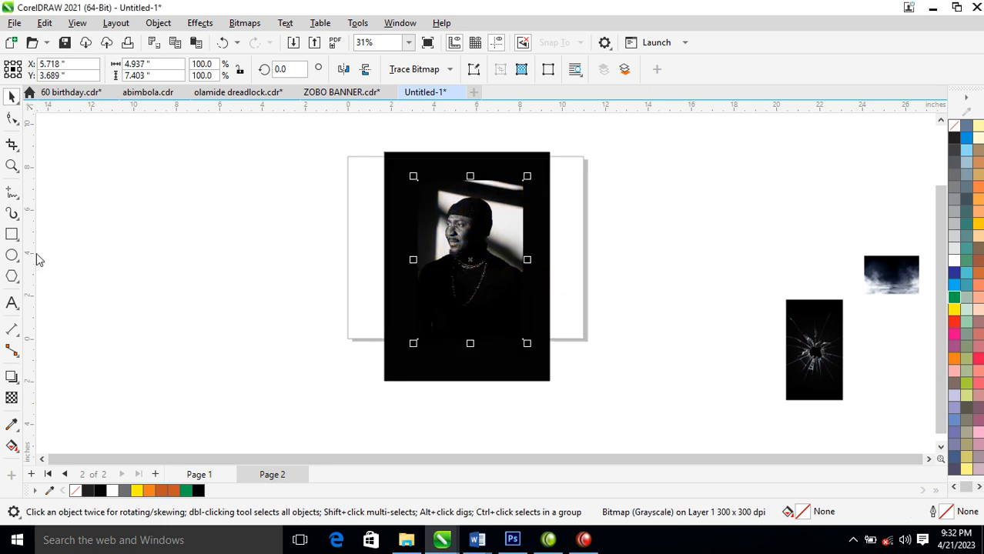
# Fade the portrait's left edge with a linear fountain transparency and convert the result to a bitmap
pyautogui.click(12, 398)
pyautogui.moveTo(458, 248); pyautogui.dragTo(422, 247)
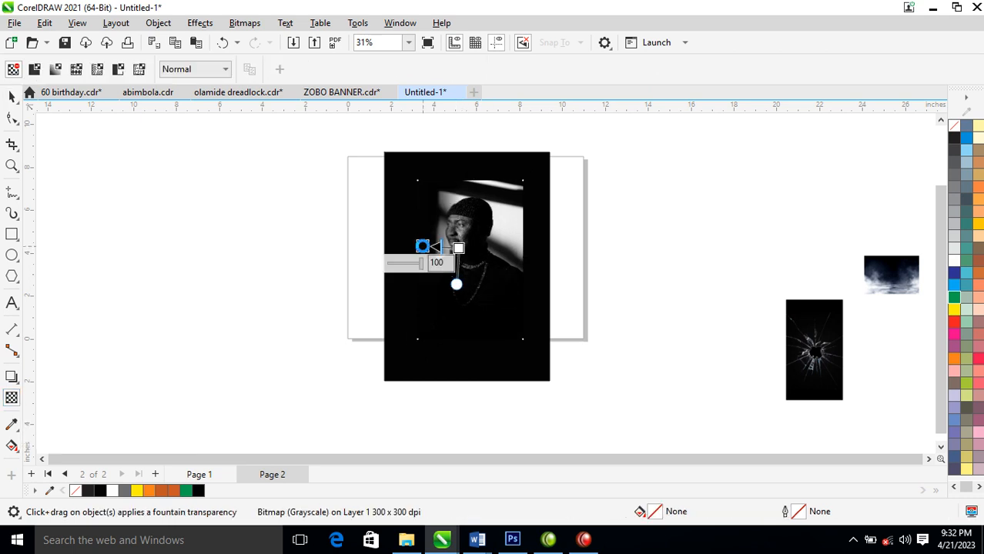
pyautogui.press('space')
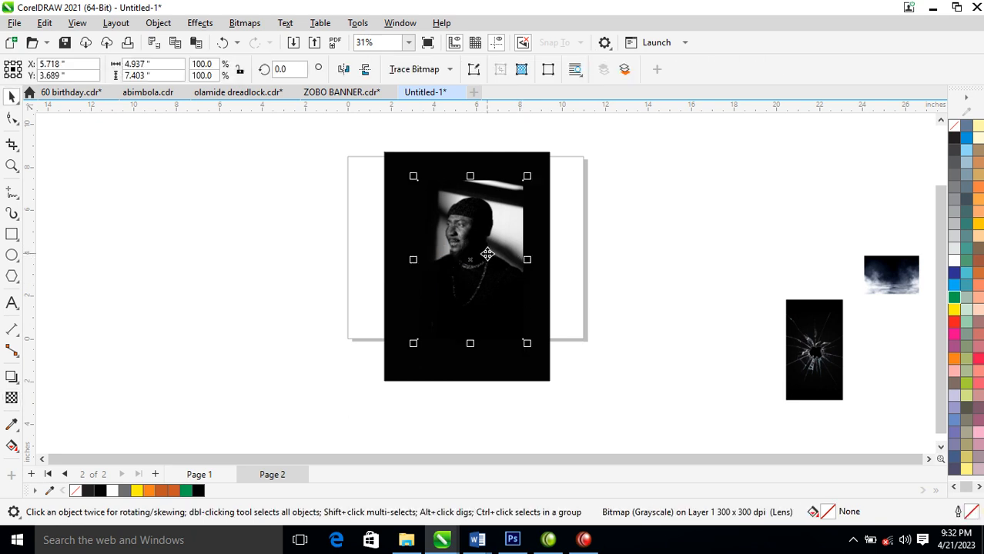
pyautogui.hotkey('alt', 'b')
pyautogui.press('Return')
pyautogui.press('Return')
# Fade the portrait's right edge with a nearly horizontal fountain transparency and flatten it to a bitmap
pyautogui.press('space')
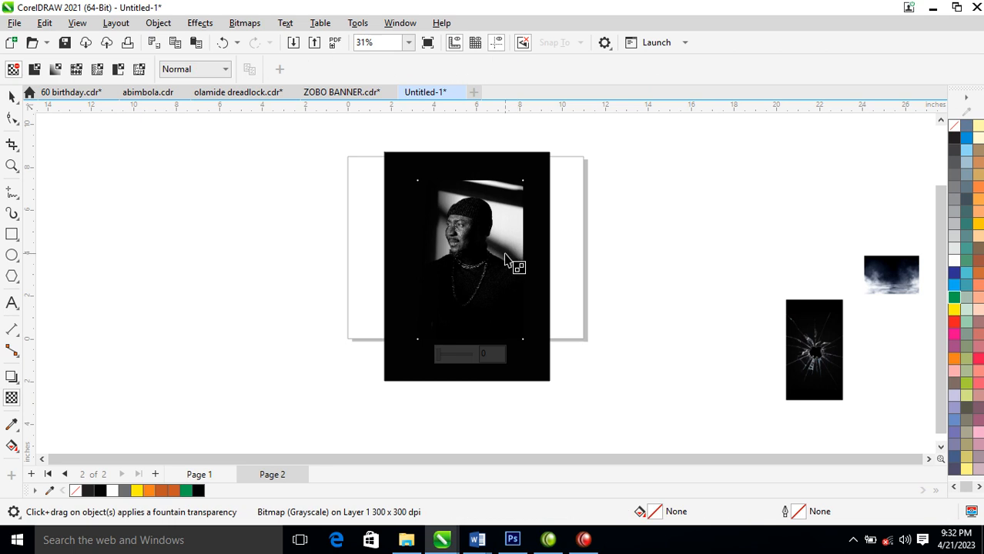
pyautogui.moveTo(505, 253); pyautogui.dragTo(472, 252)
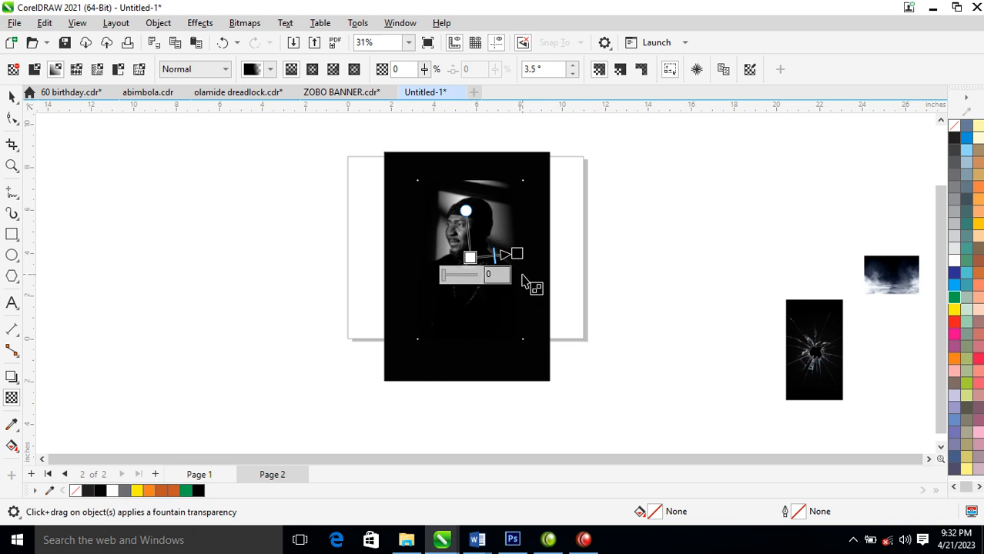
pyautogui.press('space')
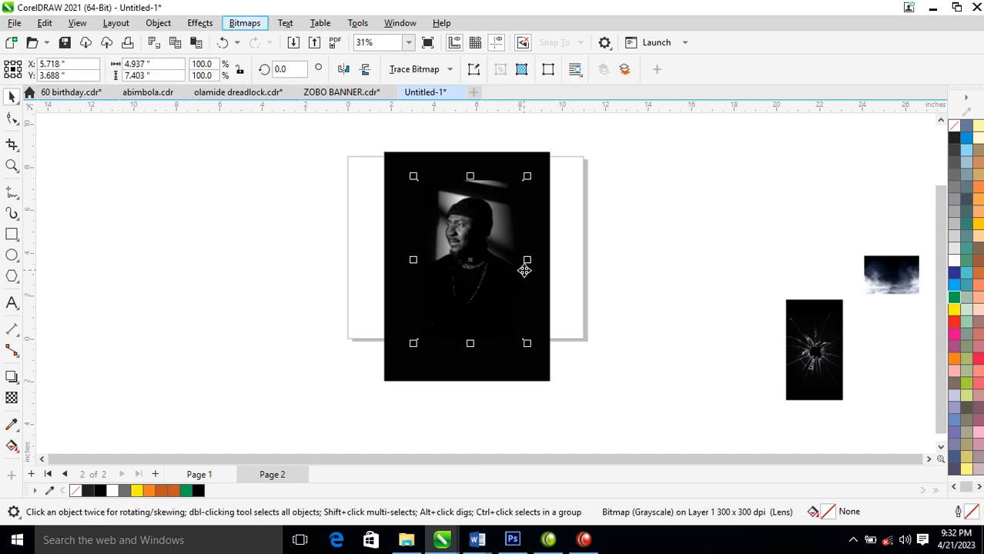
# Fade the portrait's lower part with a downward fountain transparency and convert it to a bitmap
pyautogui.press('space')
pyautogui.moveTo(484, 274); pyautogui.dragTo(483, 331)
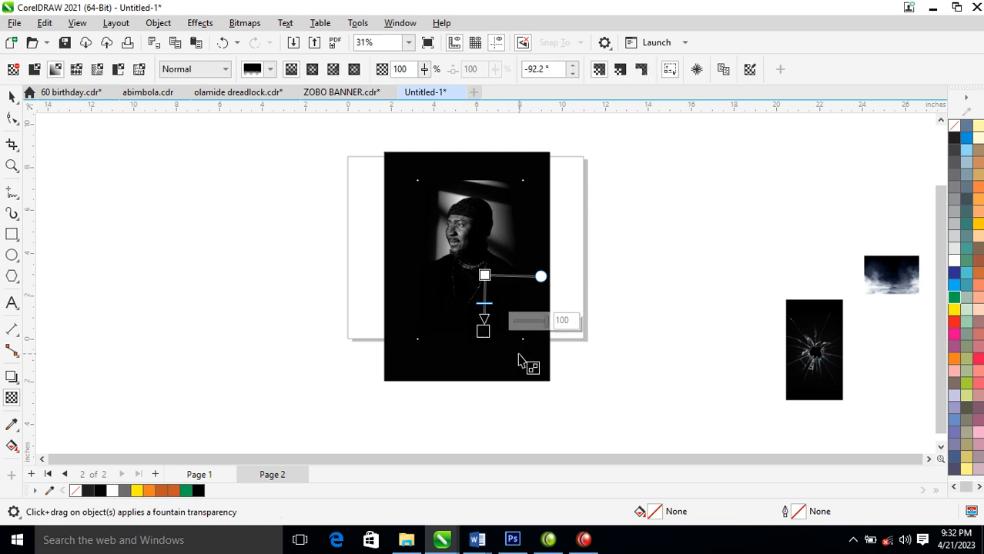
pyautogui.press('space')
pyautogui.hotkey('alt', 'b')
pyautogui.press('c')
pyautogui.click(520, 346)
# Fade the portrait's upper edge into the black background with a fountain transparency and convert it to a bitmap
pyautogui.press('space')
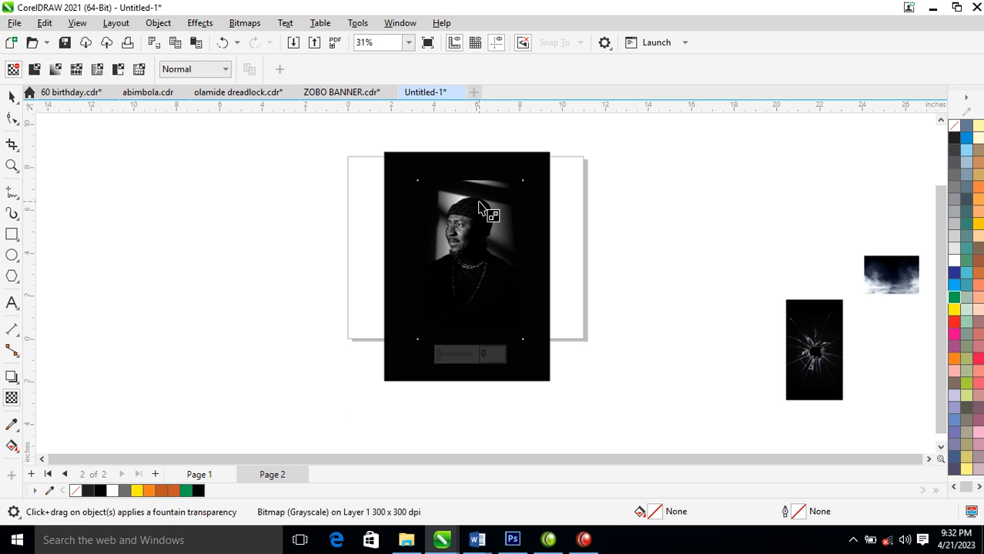
pyautogui.moveTo(472, 185); pyautogui.dragTo(512, 237)
pyautogui.press('space')
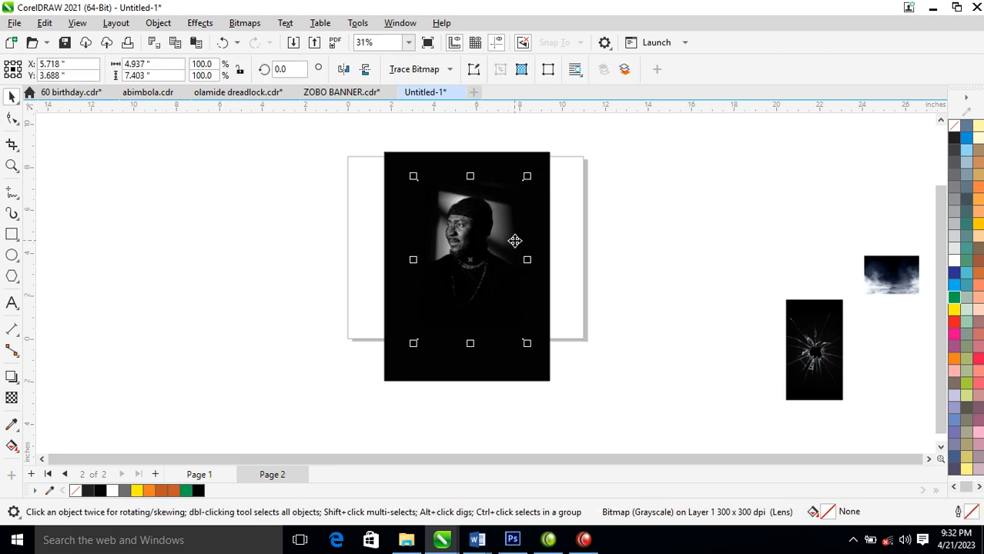
pyautogui.hotkey('alt', 'b')
pyautogui.press('c')
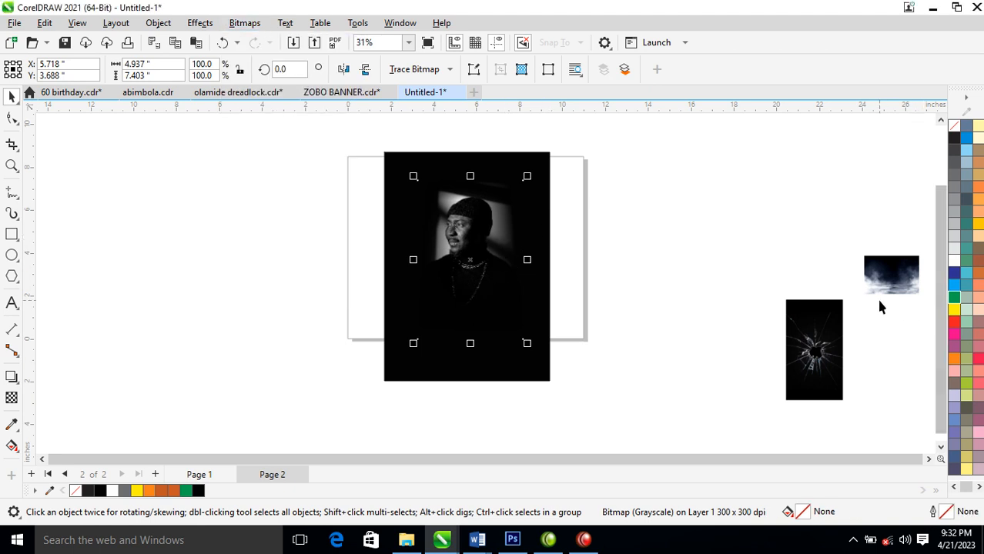
# Enlarge a copy of the shattered-glass image to about 7.6 × 13.4 in and park it beside the poster
pyautogui.moveTo(828, 371); pyautogui.dragTo(427, 199)
pyautogui.moveTo(447, 250); pyautogui.dragTo(594, 448)
pyautogui.moveTo(470, 264); pyautogui.dragTo(799, 237)
# PowerClip the faded portrait inside the black rectangle
pyautogui.moveTo(435, 243); pyautogui.dragTo(477, 246)
pyautogui.click(518, 255)
pyautogui.keyDown('ctrl'); pyautogui.click(475, 200); pyautogui.keyUp('ctrl')
# Move the enlarged shattered-glass image over the portrait and set its merge mode to Screen
pyautogui.moveTo(778, 247); pyautogui.dragTo(459, 249)
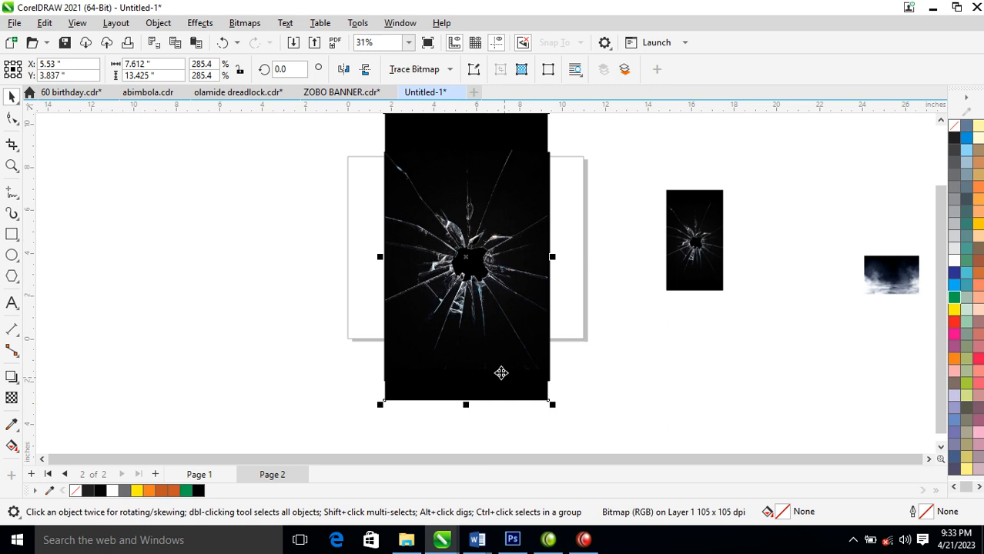
pyautogui.click(15, 402)
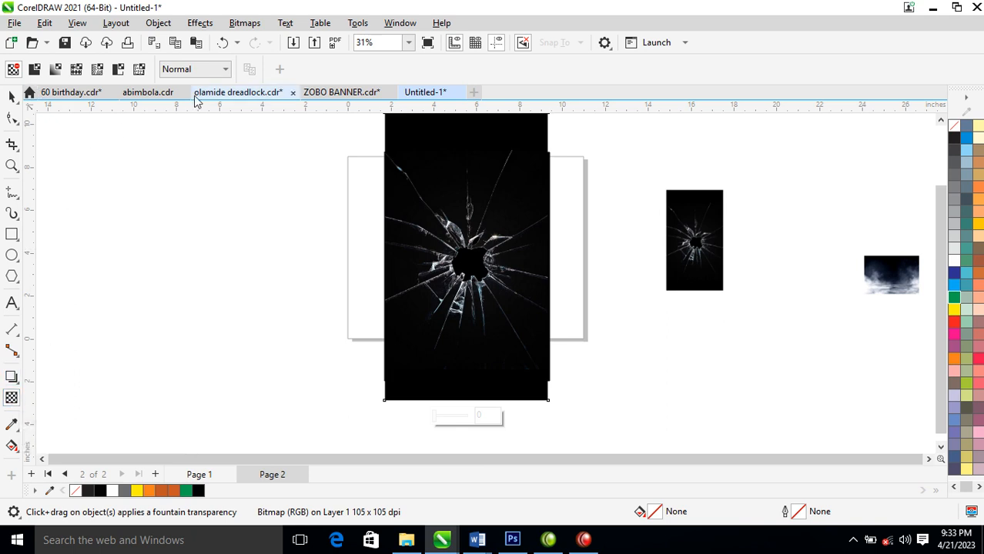
pyautogui.click(226, 70)
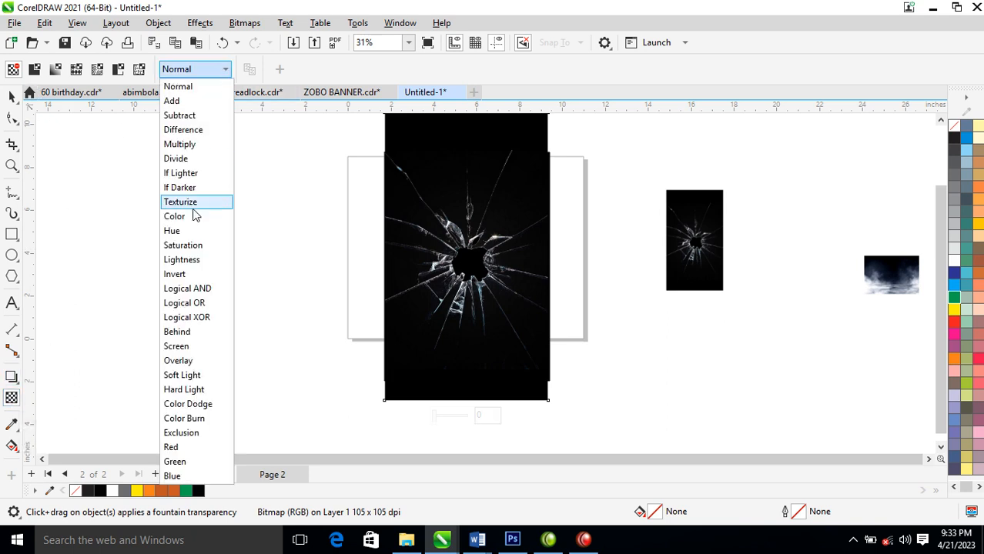
pyautogui.click(183, 350)
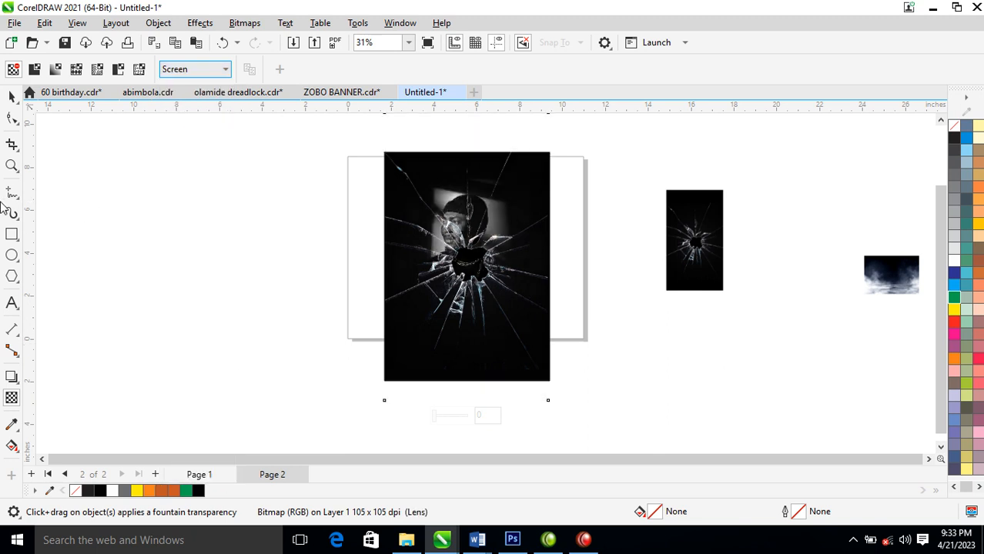
pyautogui.click(13, 96)
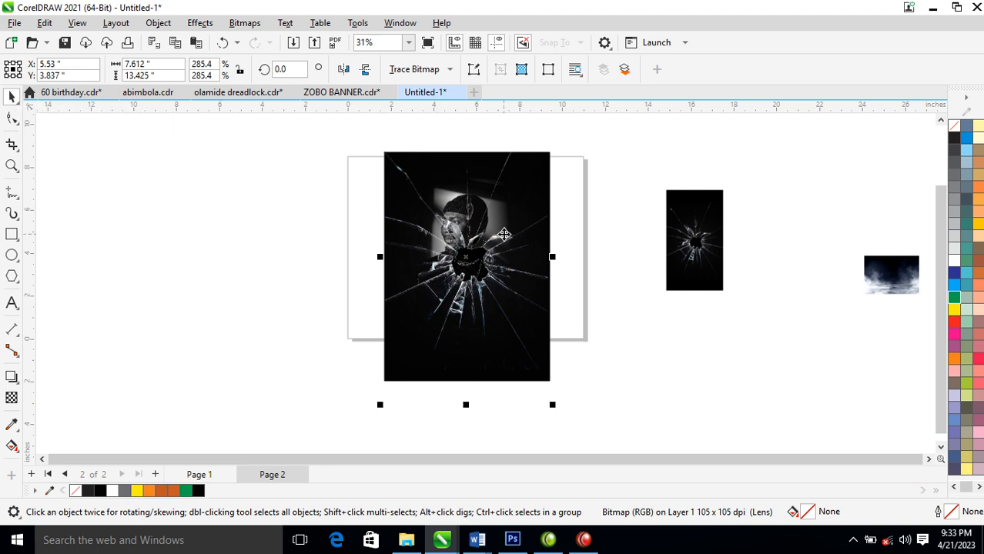
# Try the shattered glass at different positions over the portrait and PowerClip it inside the black rectangle
pyautogui.moveTo(508, 244); pyautogui.dragTo(528, 253)
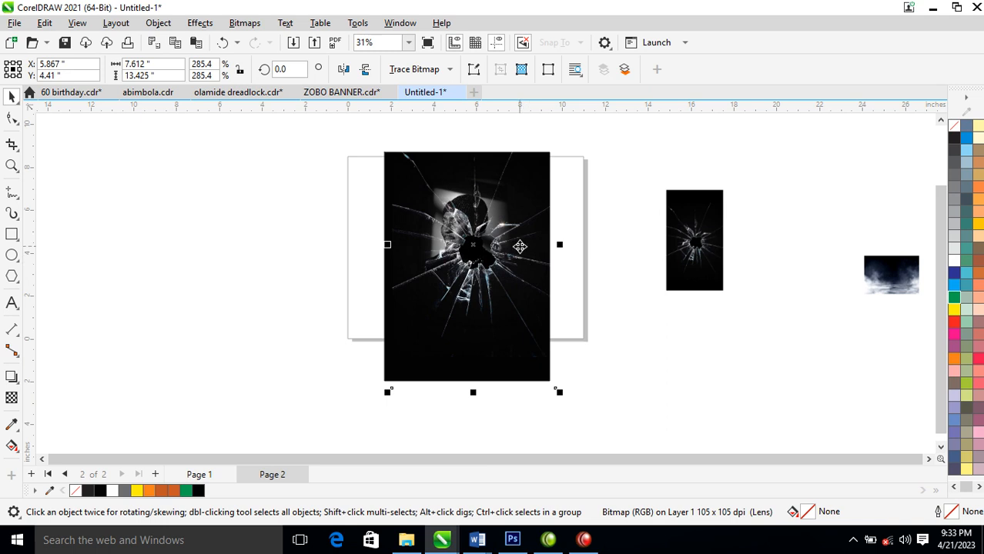
pyautogui.moveTo(518, 260); pyautogui.dragTo(481, 265)
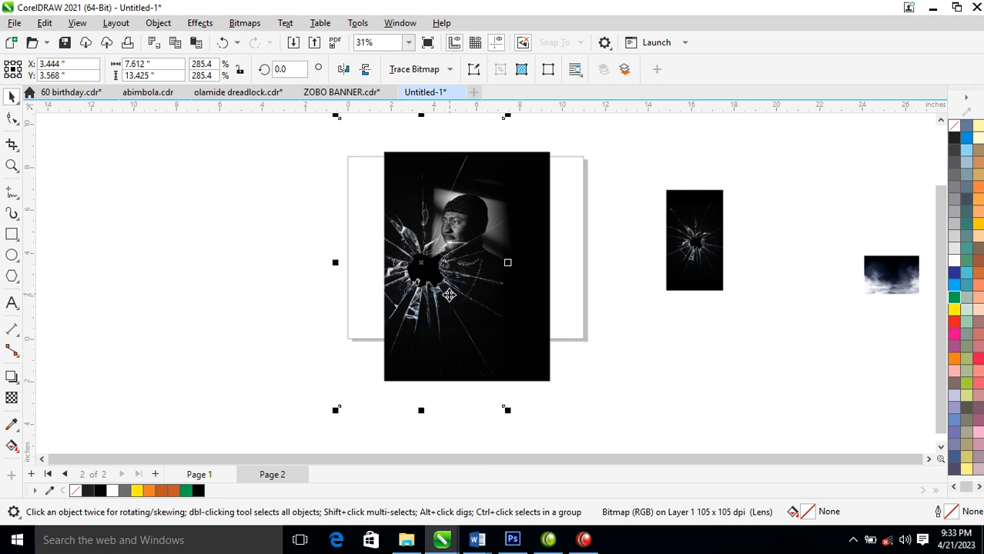
pyautogui.moveTo(475, 270); pyautogui.dragTo(520, 224)
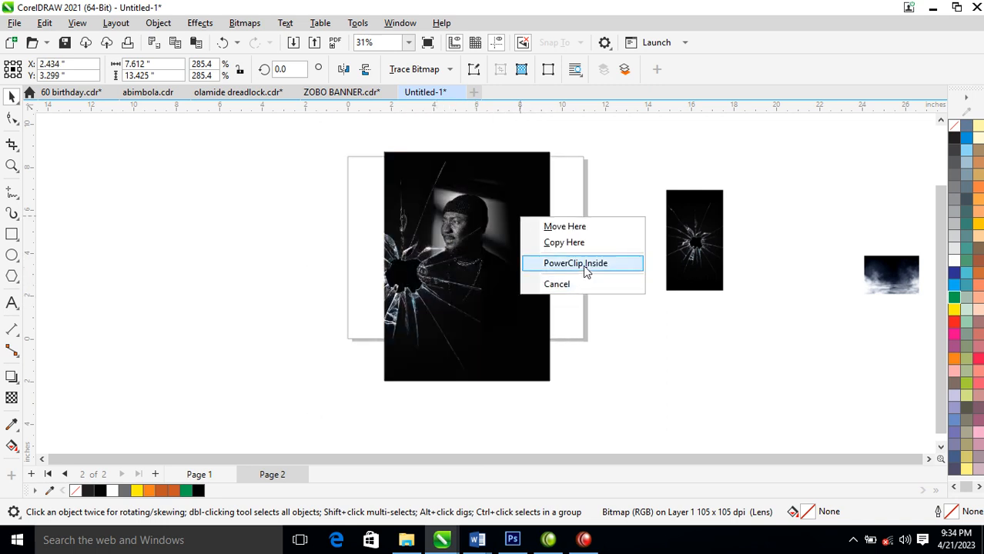
pyautogui.click(573, 263)
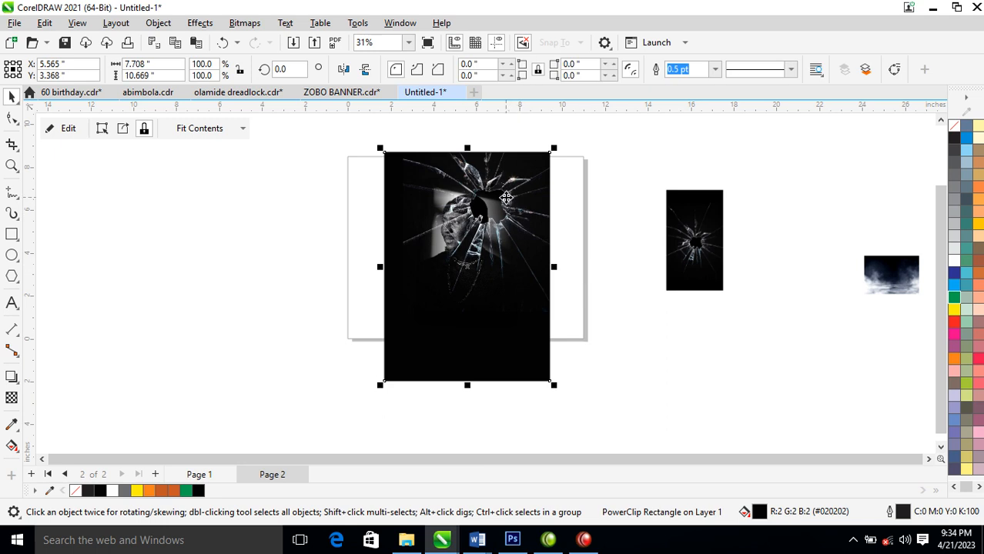
# Center the clipped glass hole on the man's face and enlarge the glass image to about 25.6 × 45.1 in
pyautogui.keyDown('ctrl'); pyautogui.click(506, 200); pyautogui.keyUp('ctrl')
pyautogui.moveTo(530, 205); pyautogui.dragTo(496, 262)
pyautogui.moveTo(538, 405); pyautogui.dragTo(658, 530)
pyautogui.moveTo(532, 260); pyautogui.dragTo(522, 218)
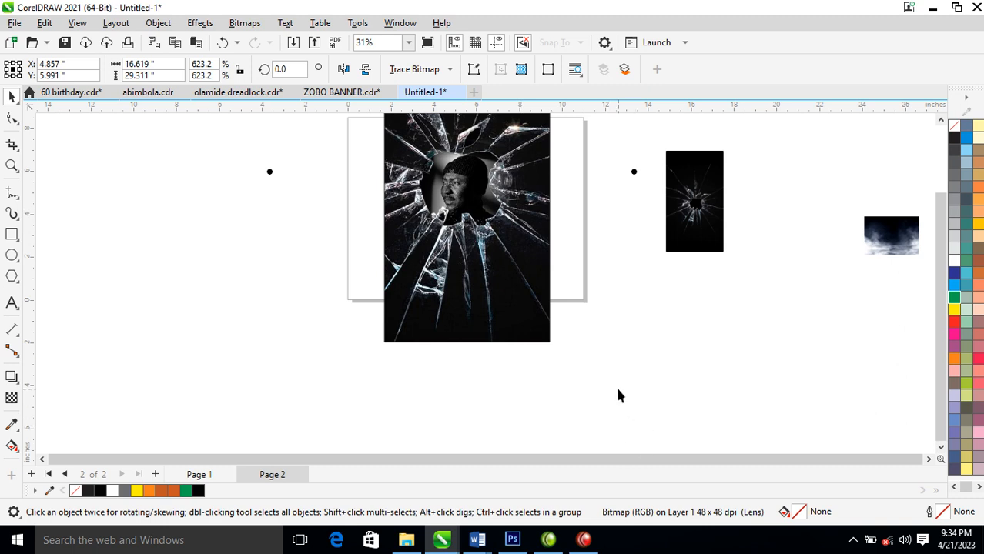
pyautogui.scroll(-2, 615, 381)
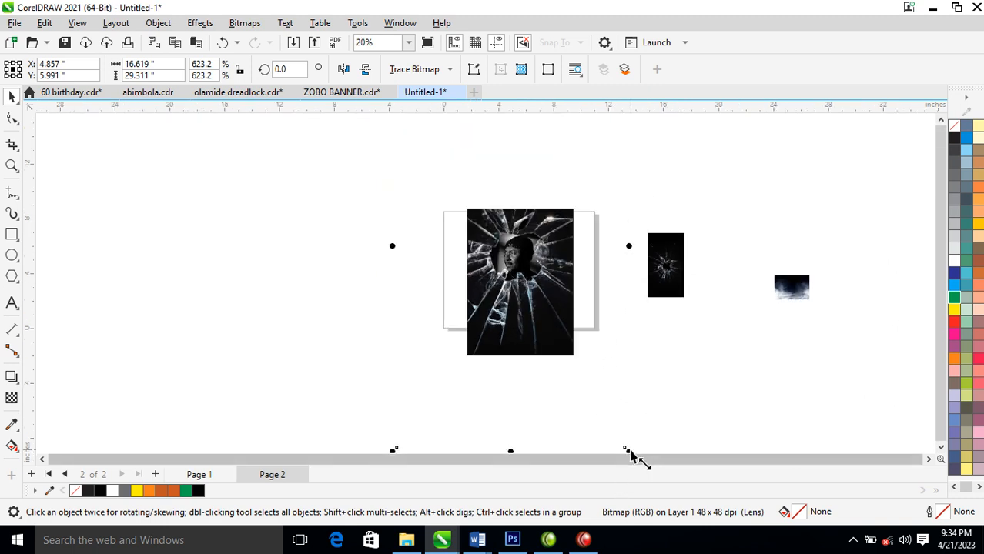
pyautogui.moveTo(629, 450); pyautogui.dragTo(713, 515)
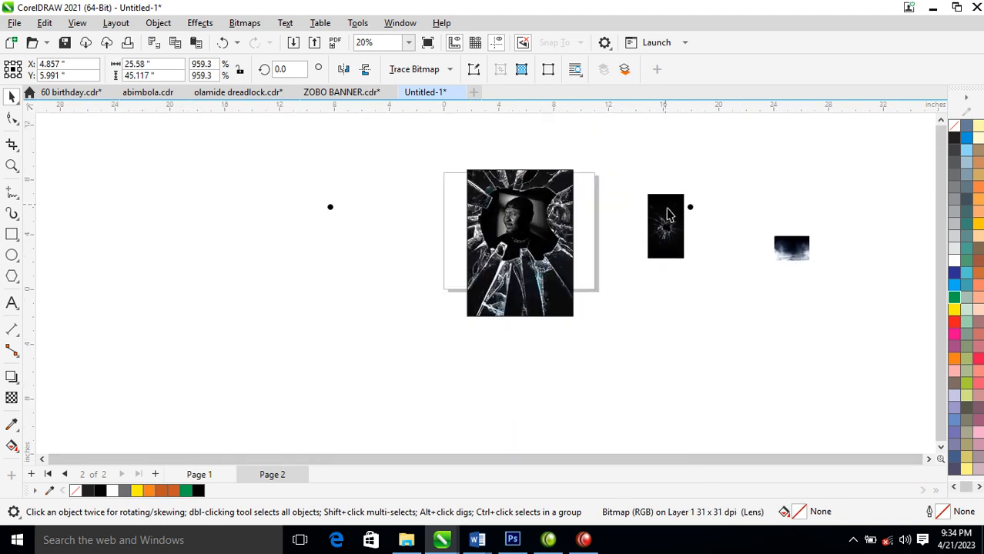
# Move the spare shattered-glass and smoke images lower and bring the small speckled texture image close to the poster
pyautogui.moveTo(669, 222); pyautogui.dragTo(686, 315)
pyautogui.click(795, 262)
pyautogui.moveTo(795, 254); pyautogui.dragTo(775, 342)
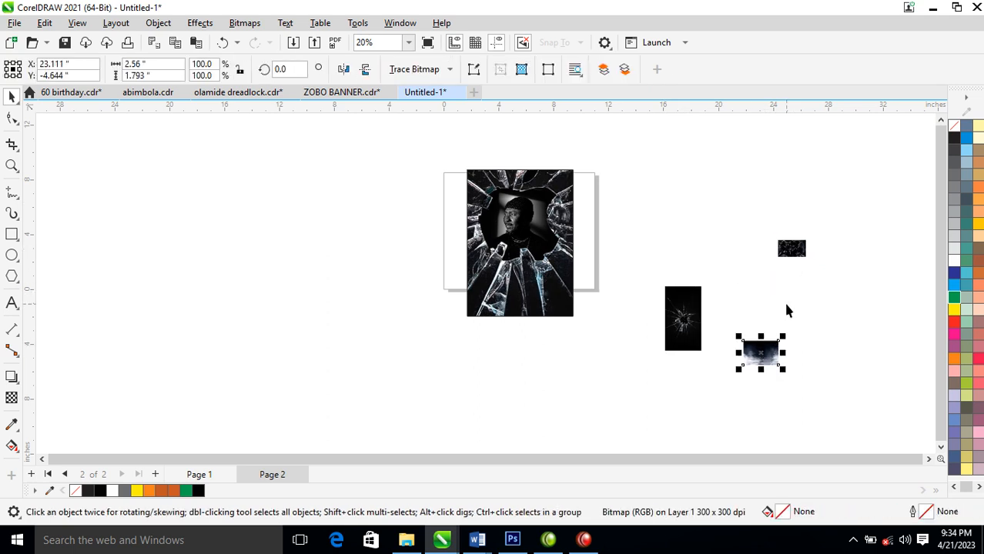
pyautogui.moveTo(784, 257); pyautogui.dragTo(642, 220)
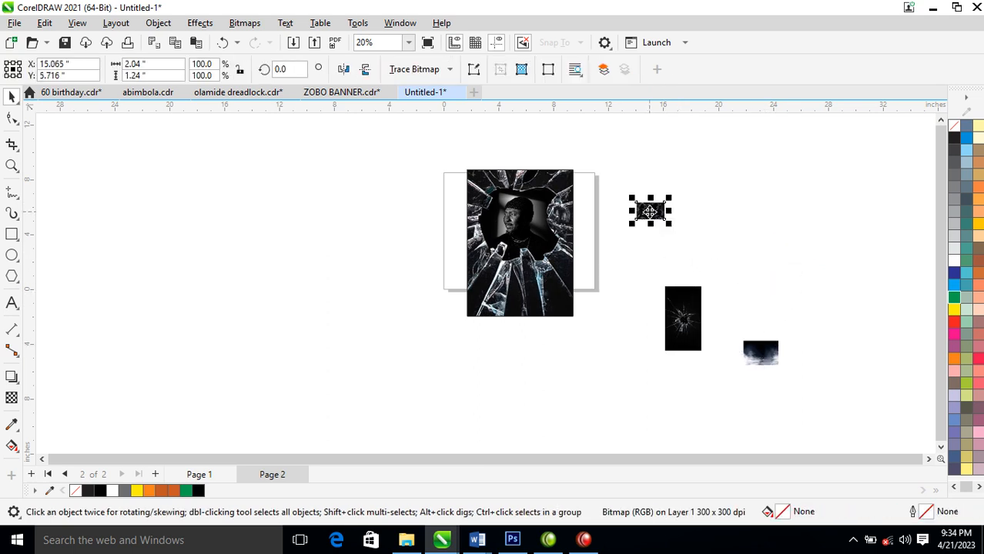
# Delete the enlarged shattered-glass image from the poster
pyautogui.click(560, 269)
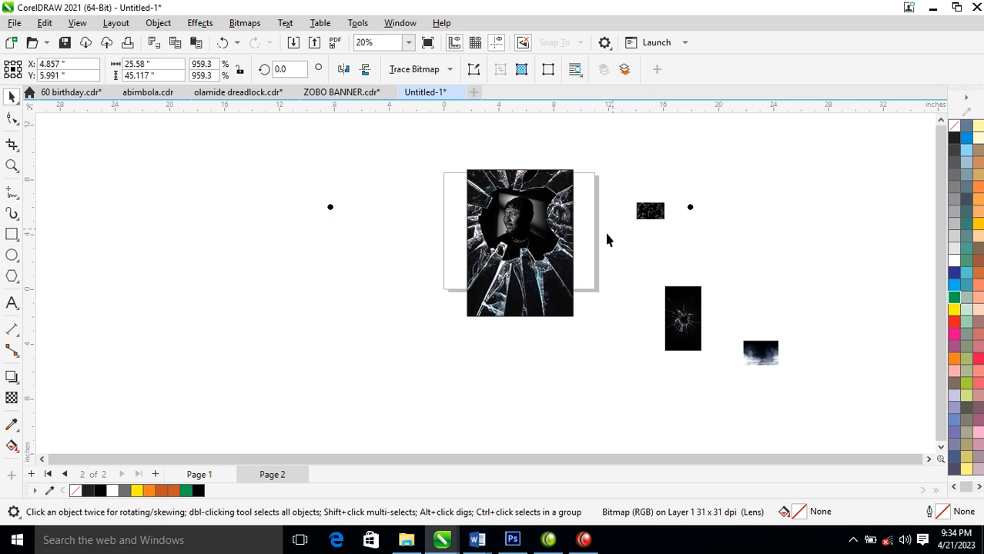
pyautogui.press('Delete')
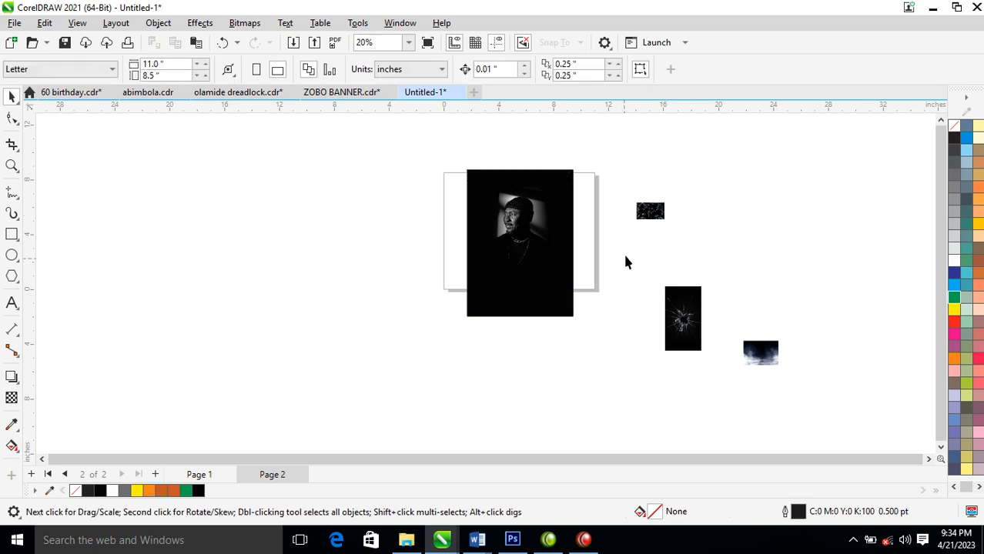
# Enlarge the small glass-shards image to about 14.28 × 8.68 in and place it over the poster, in front of everything
pyautogui.click(658, 211)
pyautogui.moveTo(668, 226); pyautogui.dragTo(845, 362)
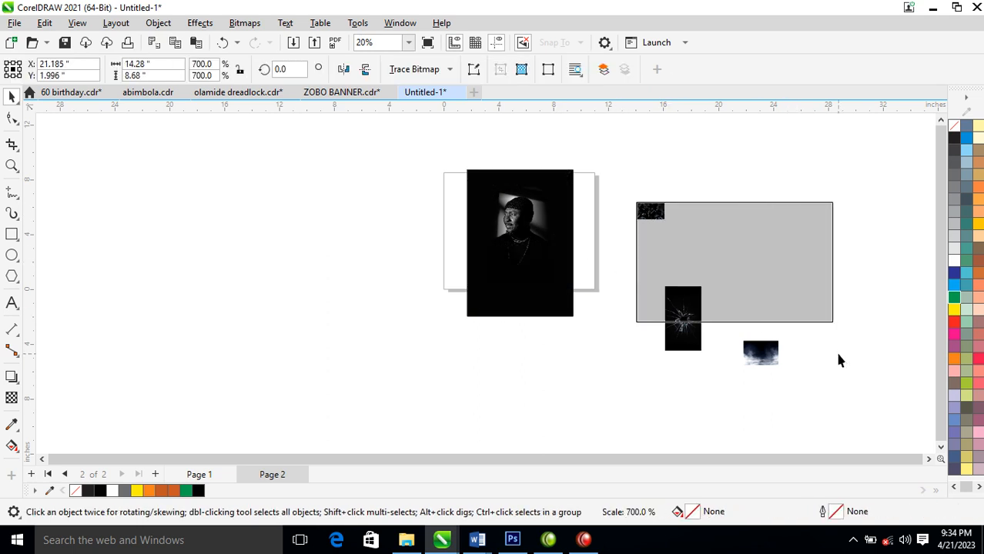
pyautogui.moveTo(775, 272); pyautogui.dragTo(532, 239)
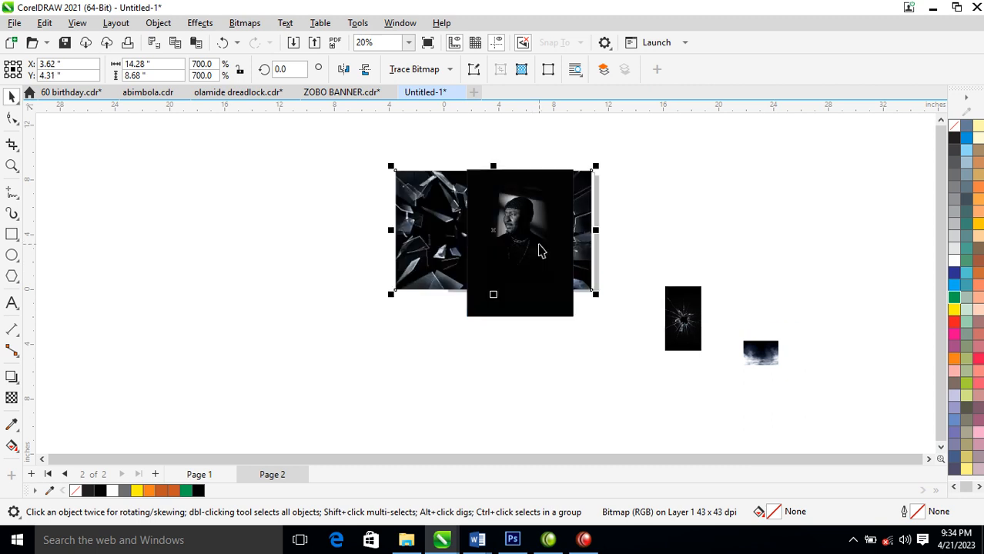
pyautogui.hotkey('shift', 'pageup')
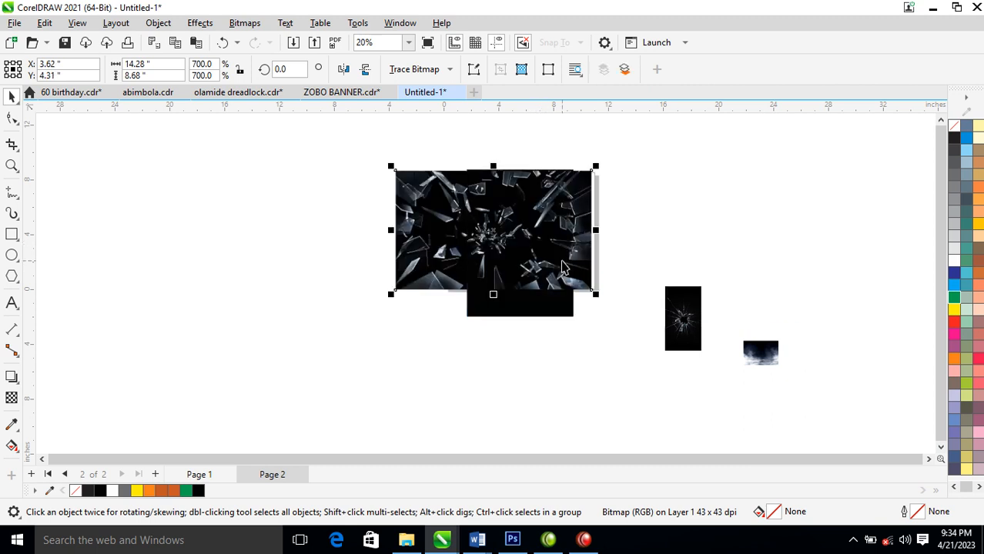
# Apply a vertical linear transparency to the glass-shards image so its lower half fades out
pyautogui.click(12, 396)
pyautogui.moveTo(505, 225); pyautogui.dragTo(506, 278)
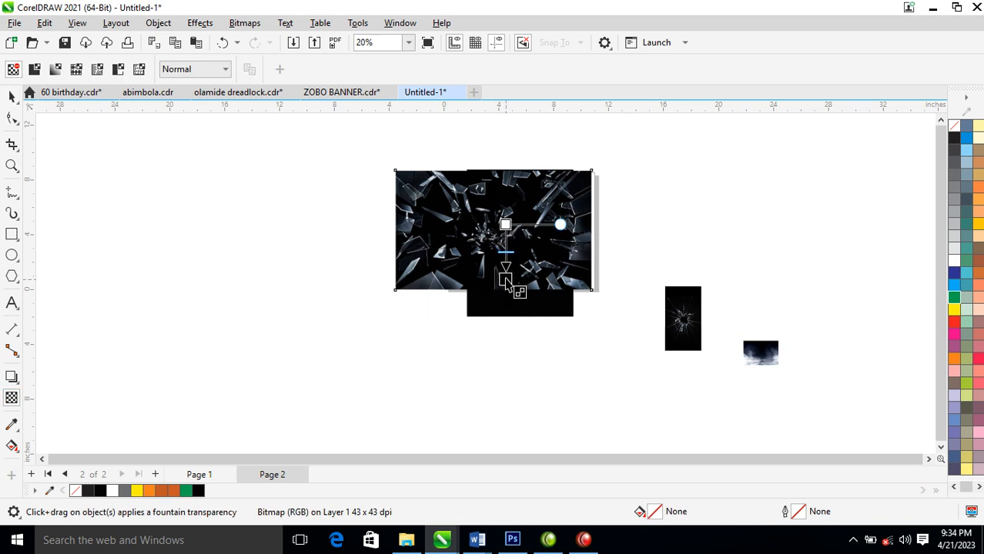
pyautogui.press('space')
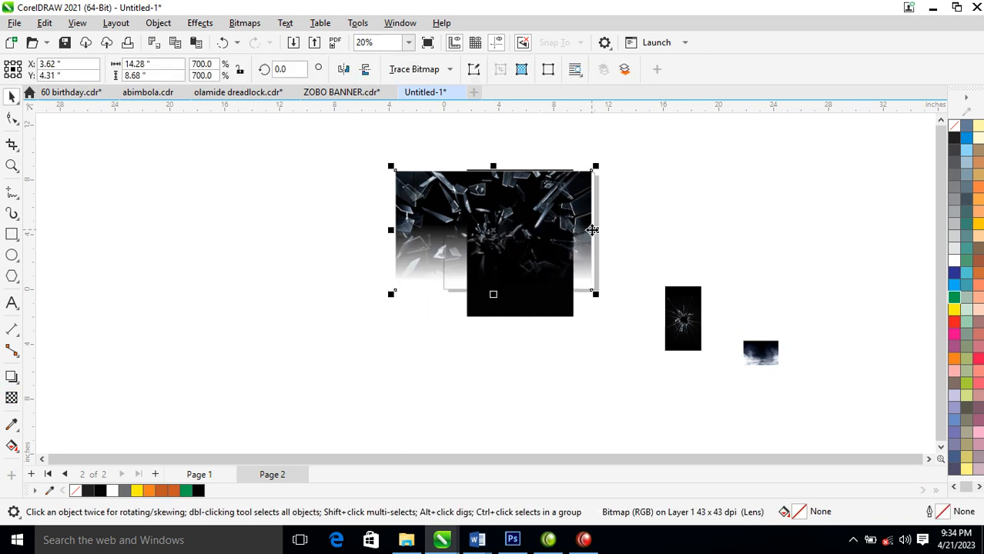
# Convert the faded glass-shards image to an RGB Color (24-bit) bitmap at 300 dpi with a transparent background
pyautogui.hotkey('alt', 'b')
pyautogui.press('Return')
pyautogui.click(591, 225)
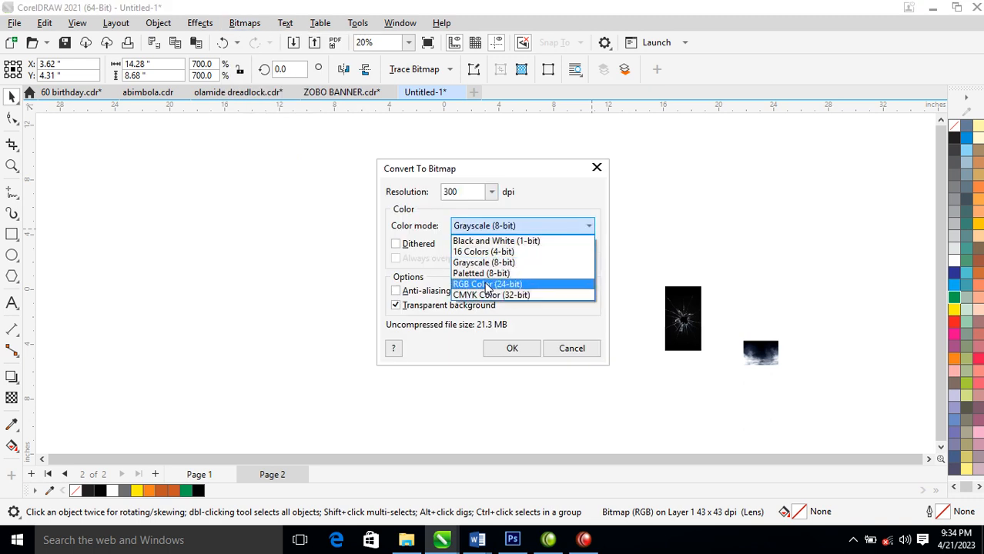
pyautogui.click(485, 283)
pyautogui.click(512, 349)
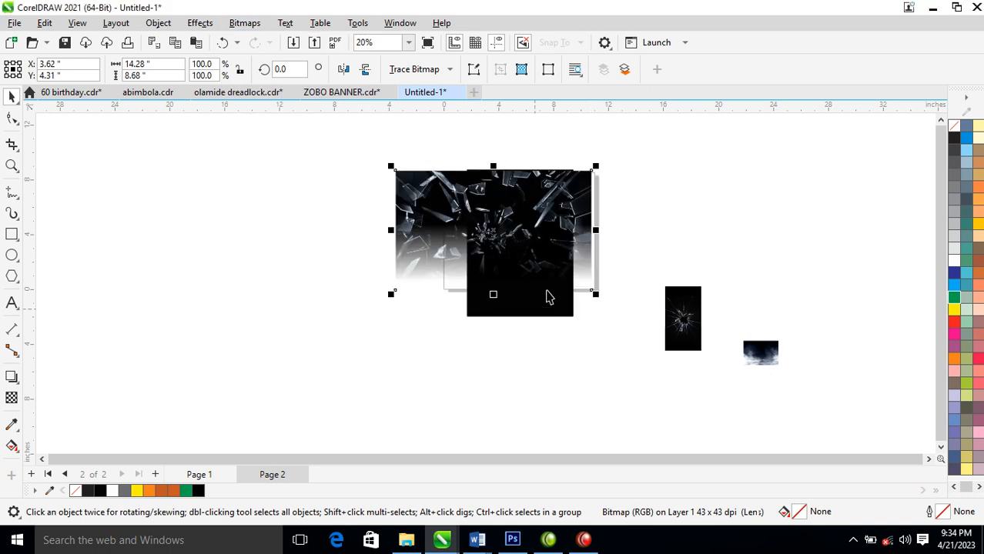
# Set the merge mode of the glass-shards bitmap to Screen
pyautogui.click(11, 397)
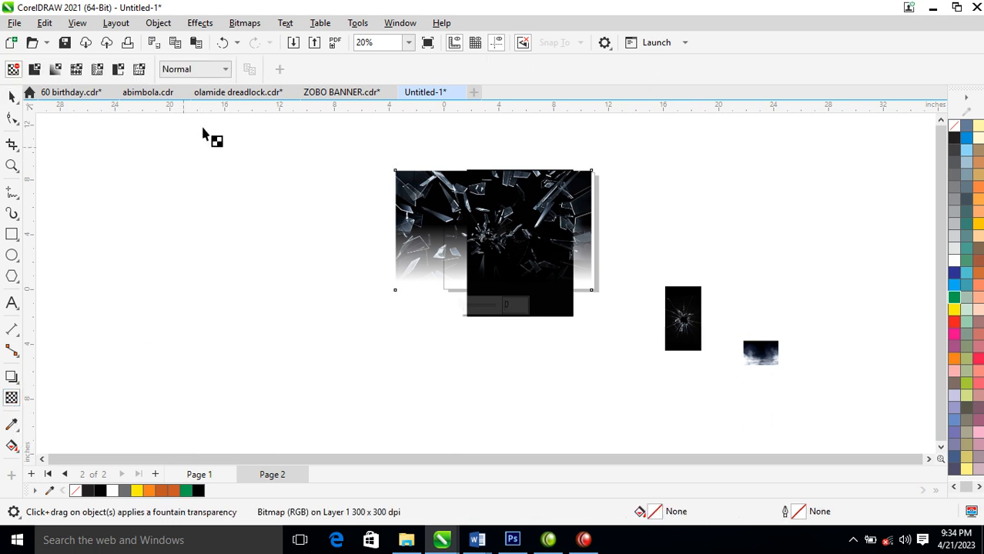
pyautogui.click(226, 70)
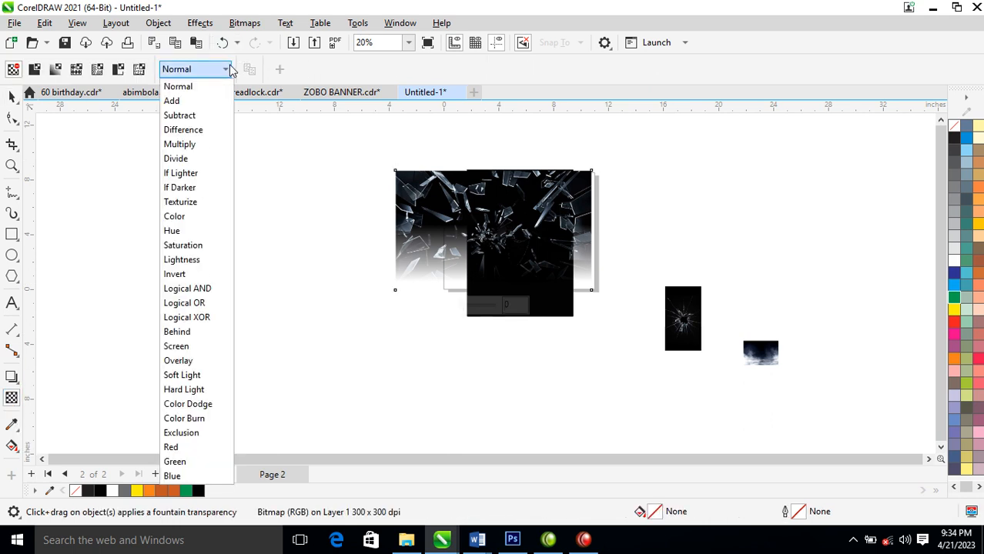
pyautogui.click(189, 347)
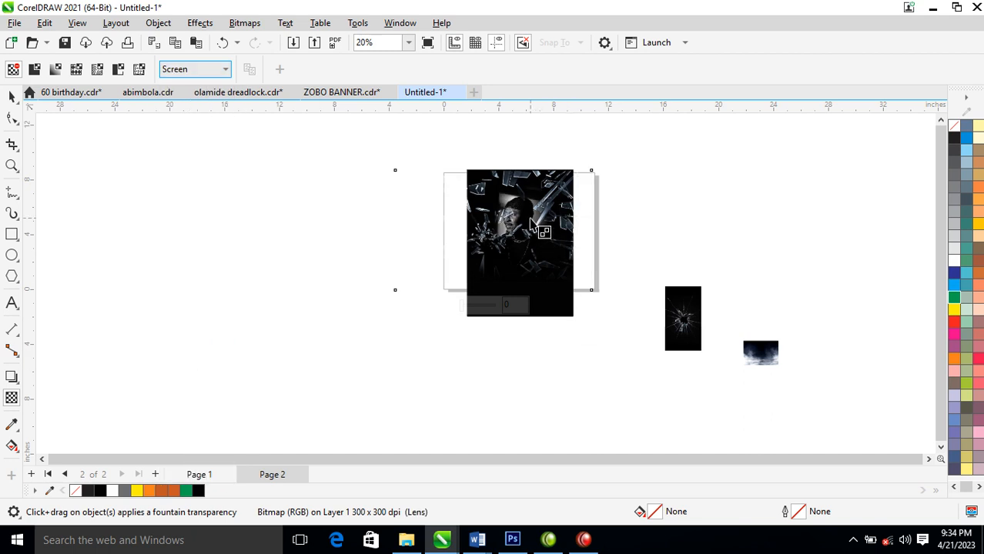
# Try PowerClipping the glass-shards bitmap inside the black poster rectangle, and undo the clip
pyautogui.click(11, 96)
pyautogui.moveTo(535, 206); pyautogui.dragTo(541, 187)
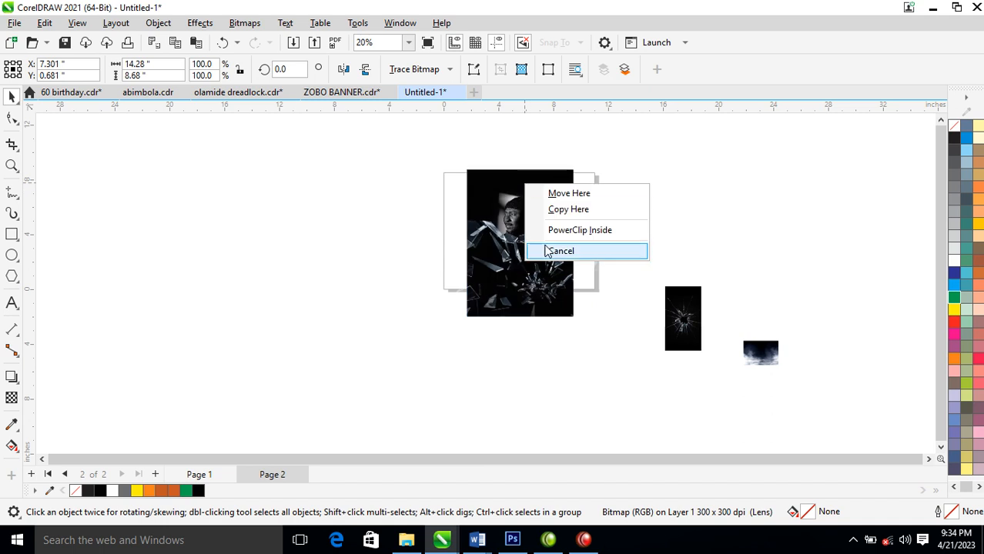
pyautogui.click(576, 231)
pyautogui.hotkey('ctrl', 'z')
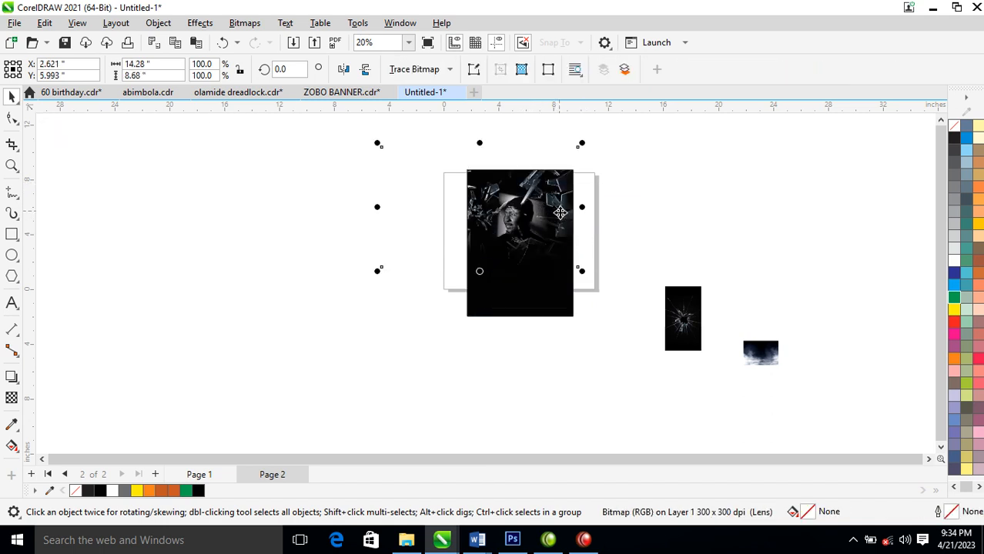
# Enlarge the glass-shards bitmap to about 23.34 × 14.19 in and position it over the portrait
pyautogui.moveTo(591, 163); pyautogui.dragTo(653, 158)
pyautogui.moveTo(545, 265)
pyautogui.mouseDown()
pyautogui.moveTo(543, 217)
pyautogui.moveTo(526, 266)
pyautogui.moveTo(558, 246)
pyautogui.moveTo(551, 258)
pyautogui.mouseUp()
pyautogui.click(700, 287)
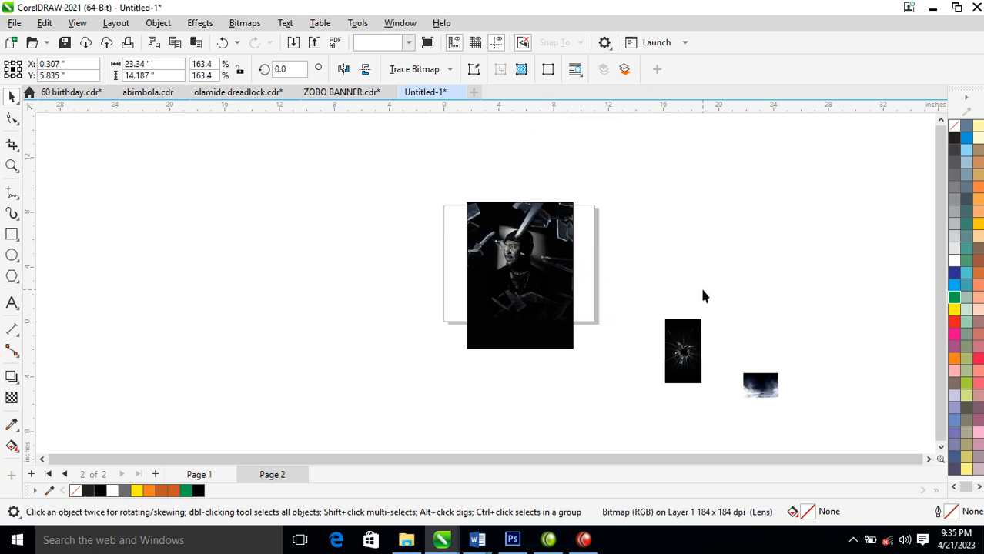
# Scale the man's grayscale photo up to about 6.58 × 9.87 in so it fills more of the poster
pyautogui.press('z')
pyautogui.moveTo(421, 166); pyautogui.dragTo(783, 404)
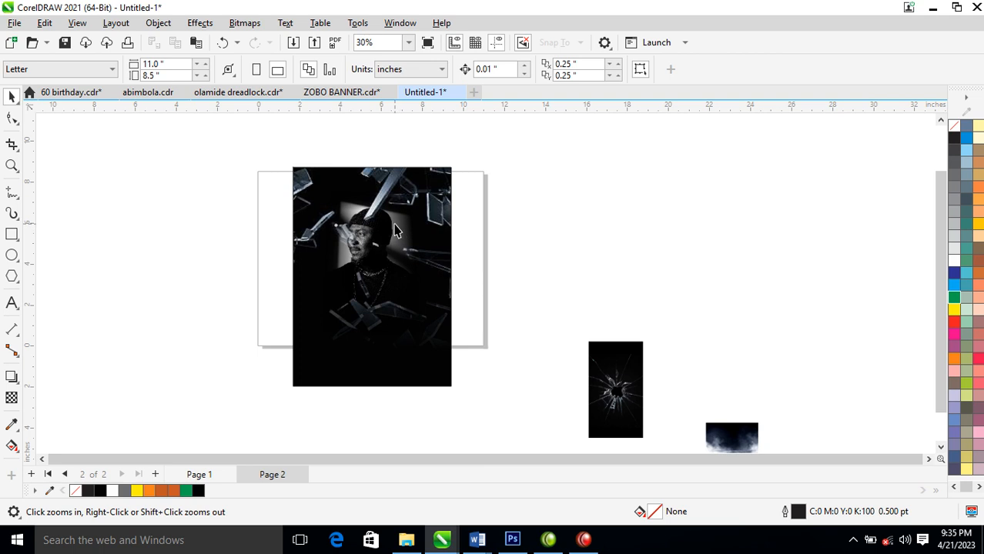
pyautogui.click(435, 245)
pyautogui.keyDown('alt'); pyautogui.click(388, 238); pyautogui.keyUp('alt')
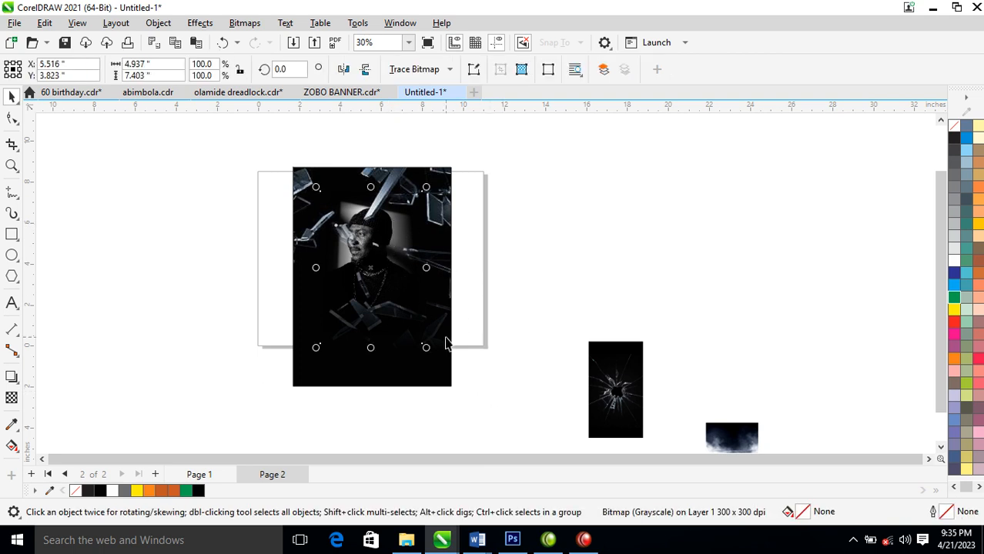
pyautogui.moveTo(428, 351); pyautogui.dragTo(452, 374)
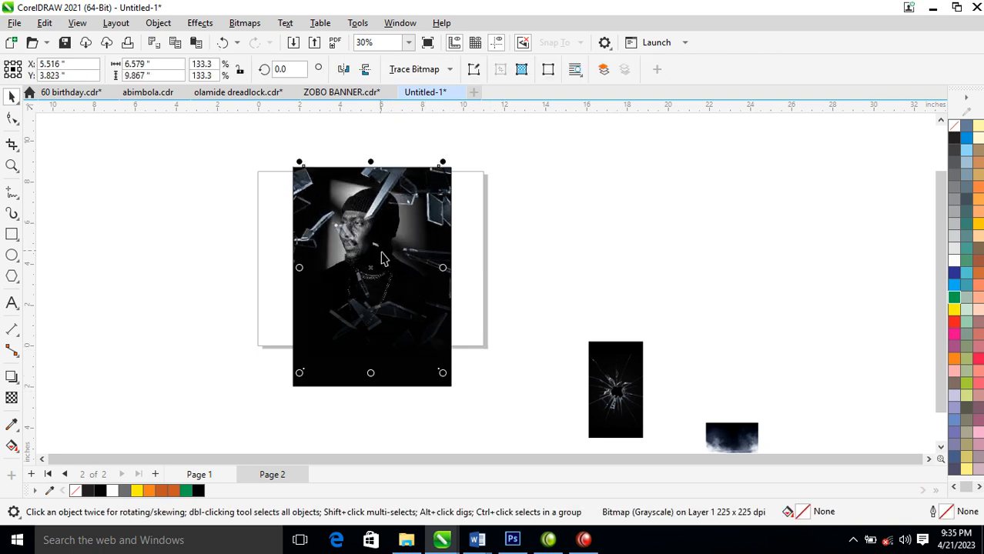
# Shift the glass-shards bitmap over the poster so the shards clear the man's face
pyautogui.click(434, 208)
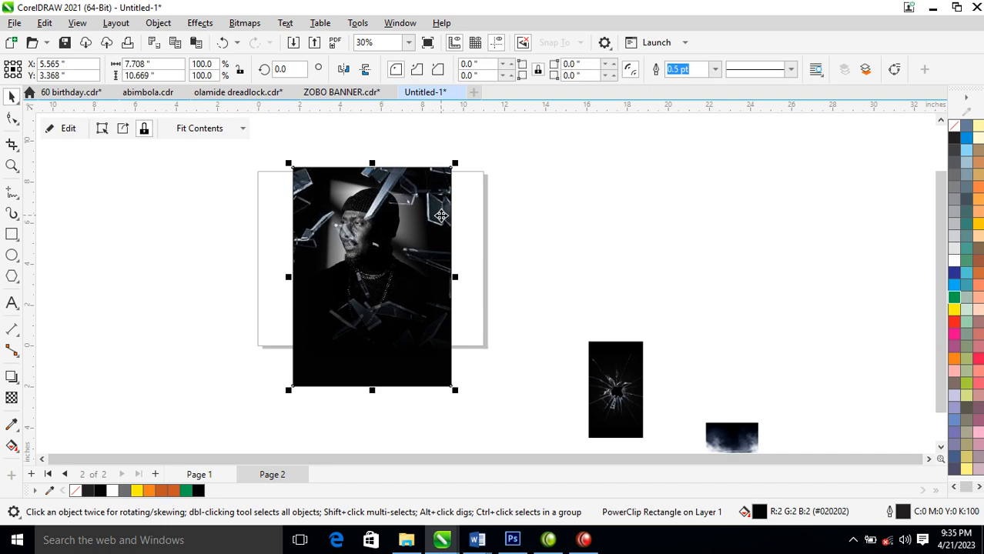
pyautogui.click(540, 233)
pyautogui.click(438, 209)
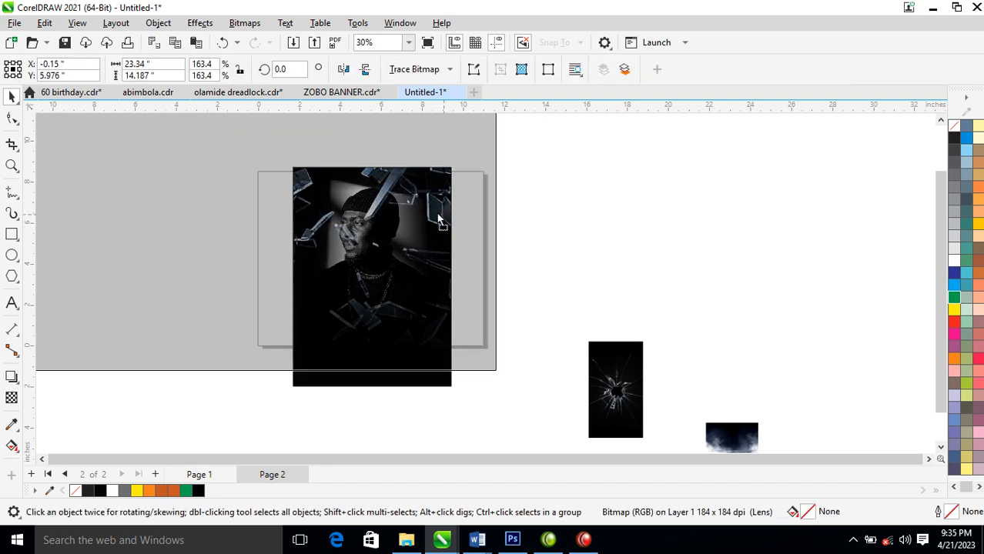
pyautogui.click(565, 276)
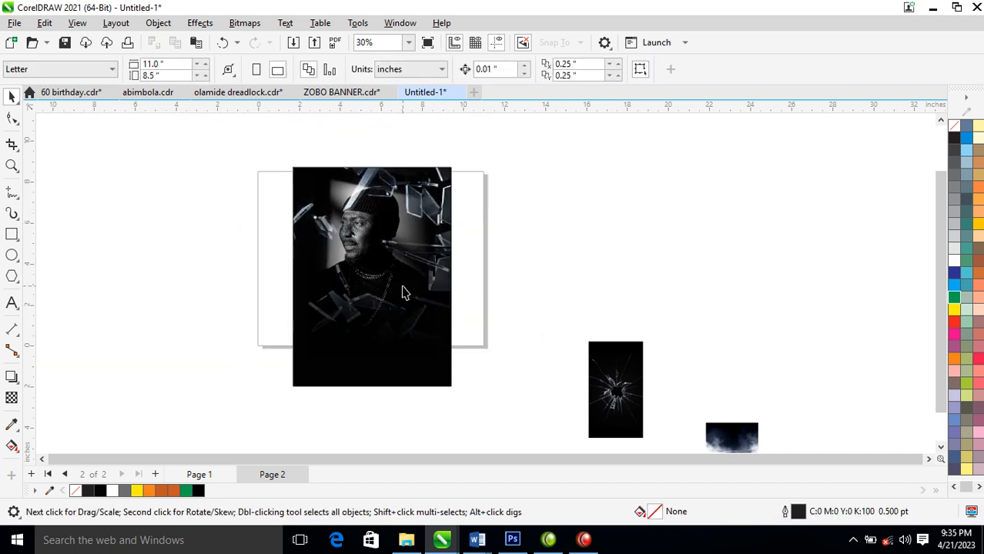
# Draw a rectangle about 9.64 × 11.68 in covering the whole poster and fill it with green
pyautogui.click(11, 234)
pyautogui.moveTo(284, 158); pyautogui.dragTo(482, 398)
pyautogui.press('space')
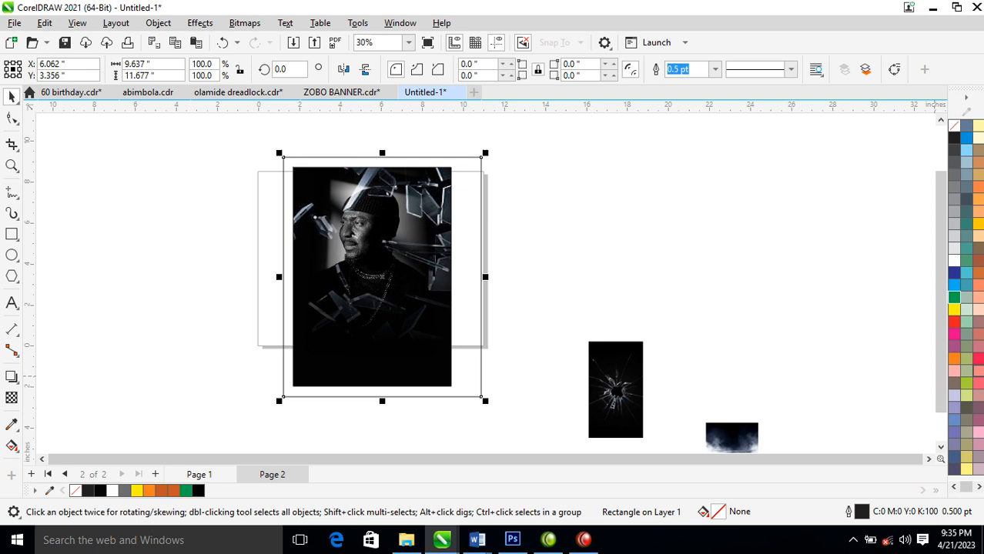
pyautogui.click(954, 298)
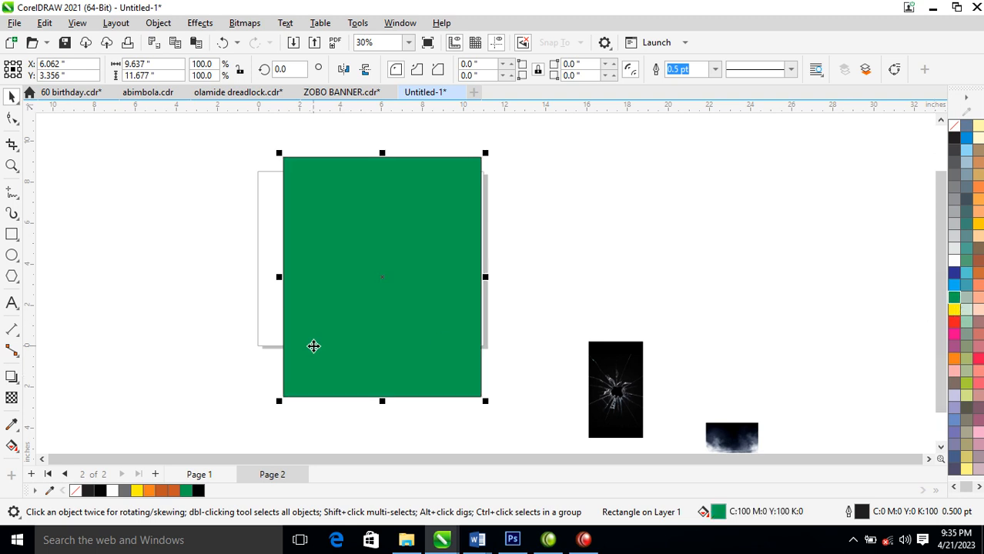
# Try the Screen merge mode on the green rectangle, and set its merge mode to Red
pyautogui.click(11, 397)
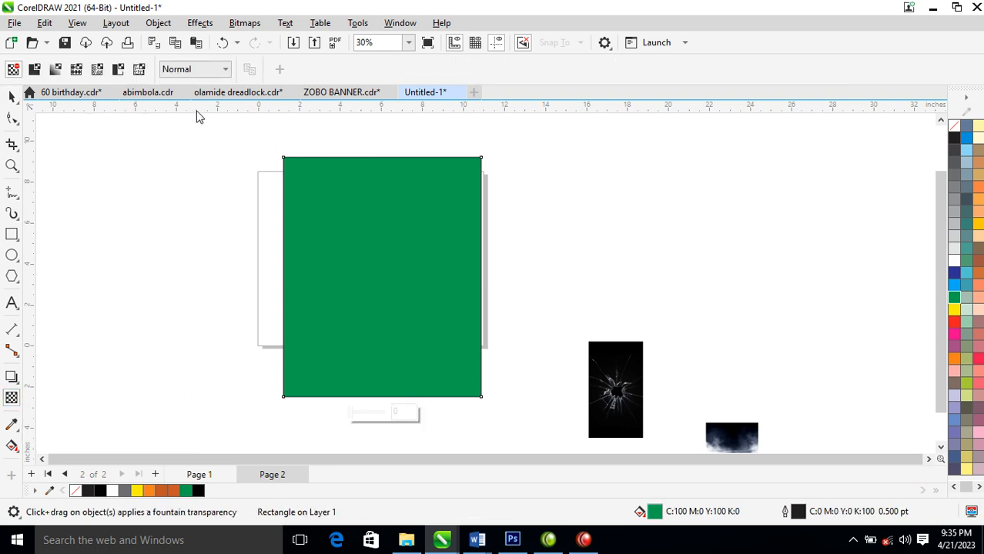
pyautogui.click(227, 70)
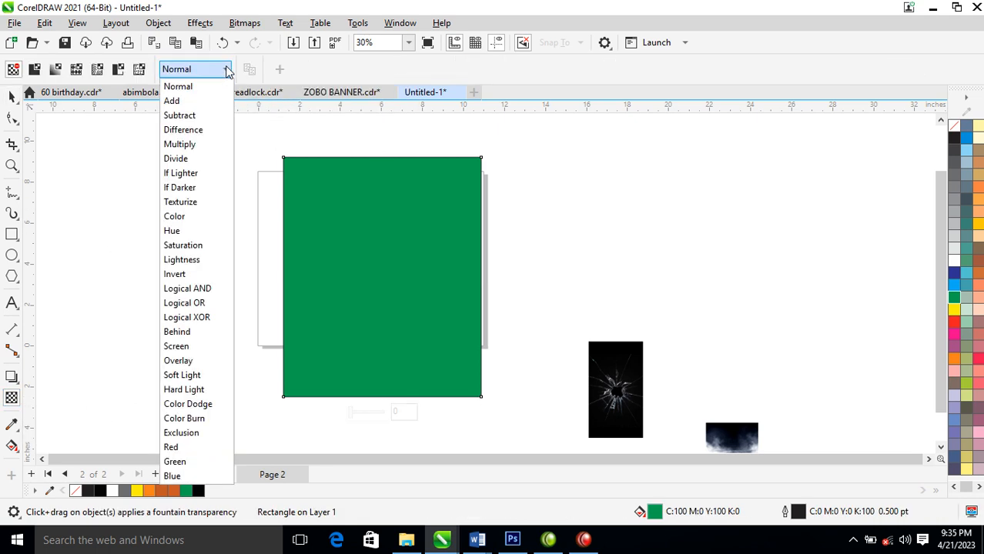
pyautogui.click(187, 347)
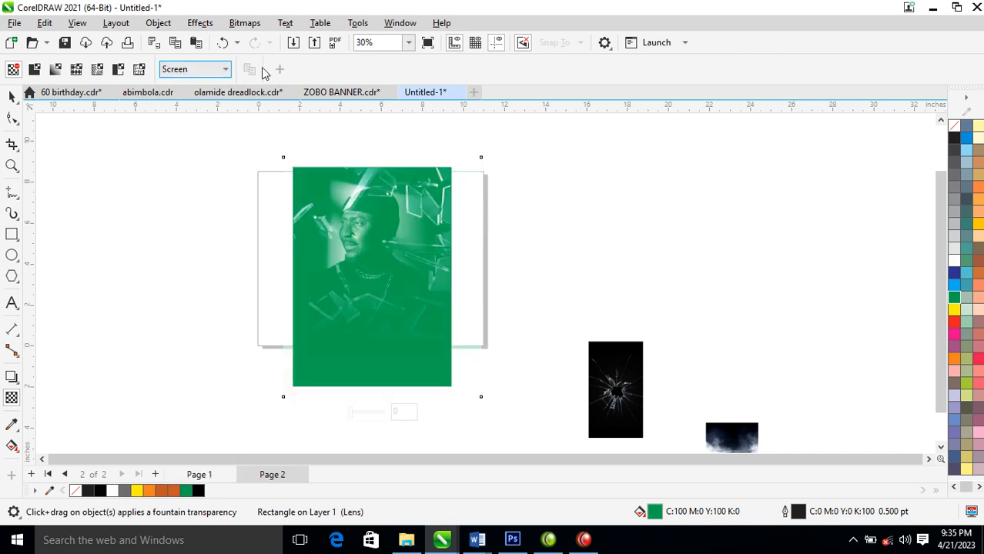
pyautogui.click(226, 71)
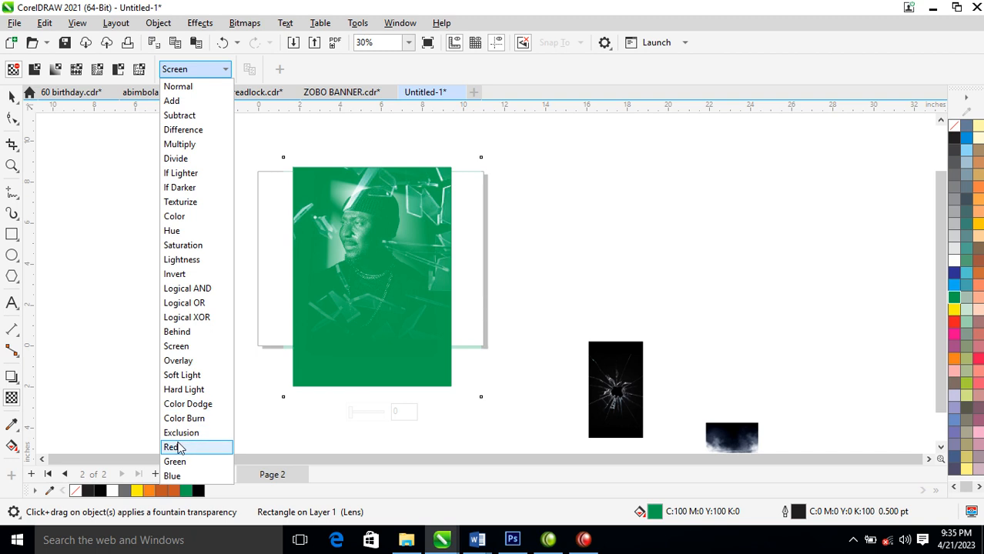
pyautogui.click(176, 449)
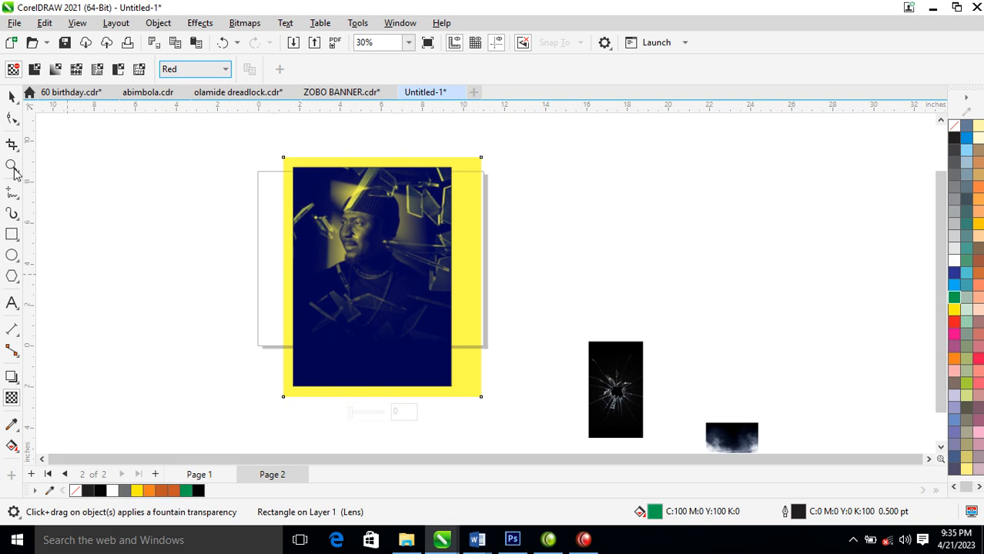
# Test red, blue, black, orange and pale fills on the overlay rectangle and settle on Deep Yellow
pyautogui.click(11, 97)
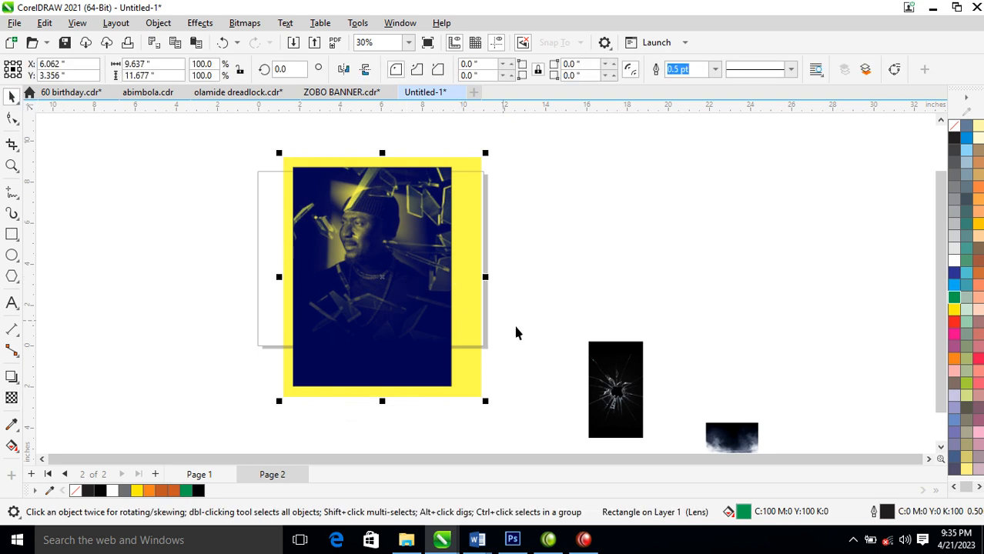
pyautogui.click(955, 323)
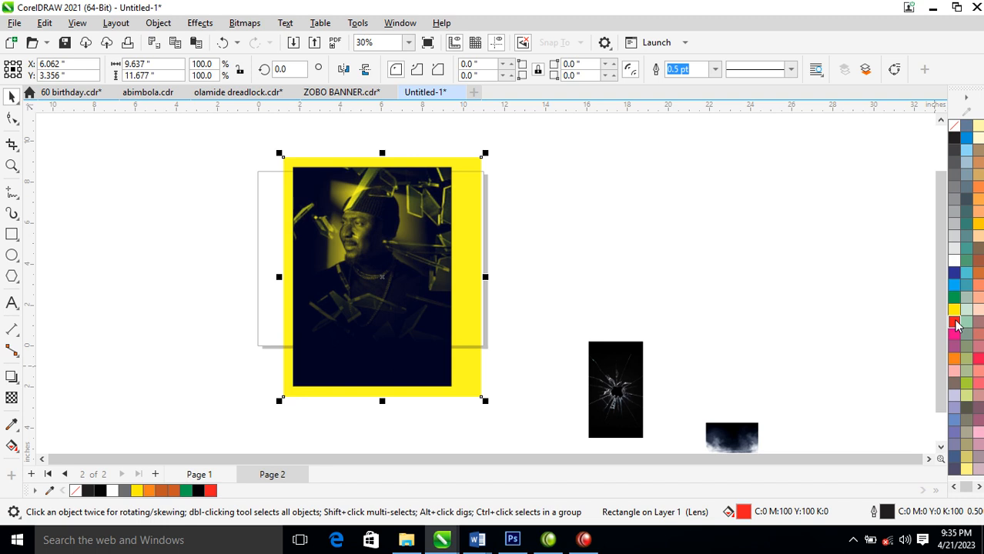
pyautogui.click(953, 275)
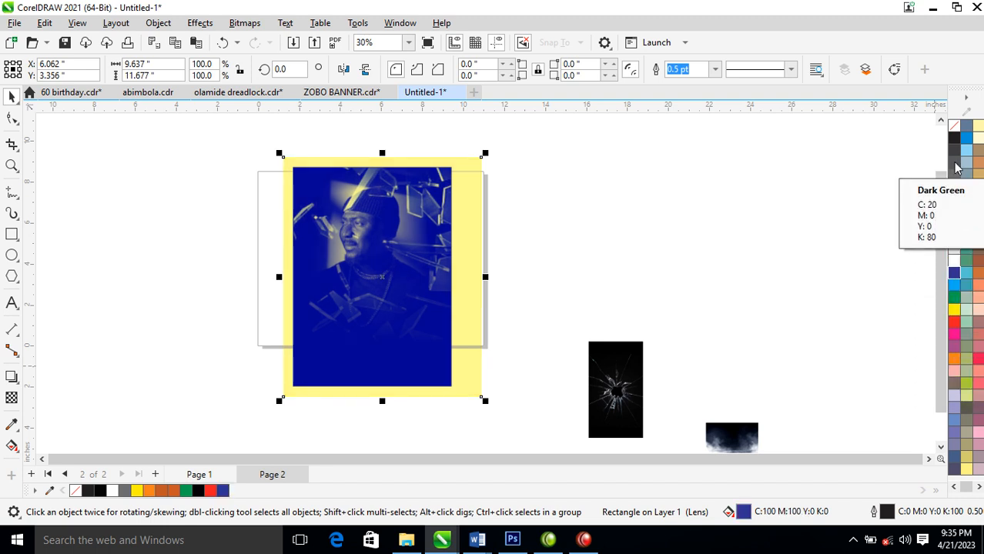
pyautogui.click(954, 137)
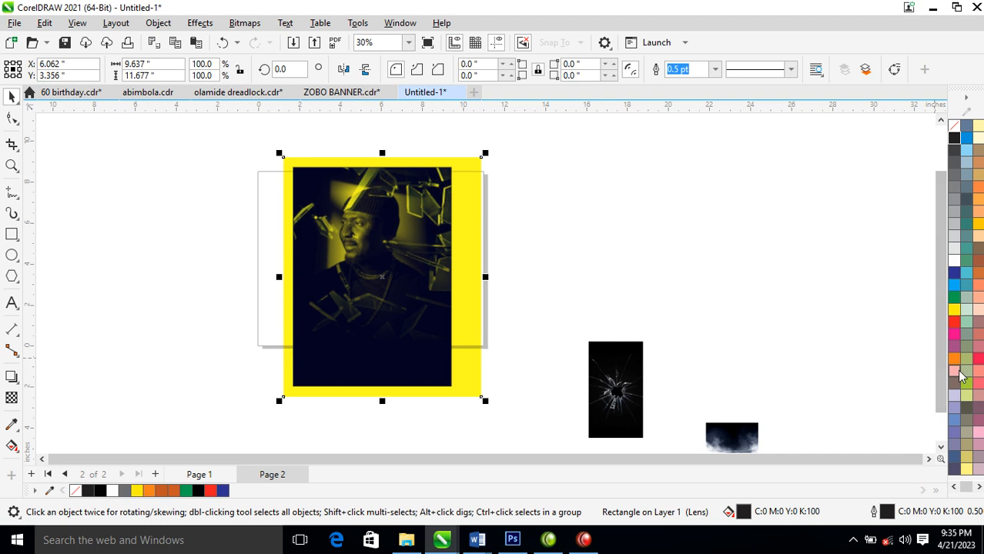
pyautogui.click(954, 368)
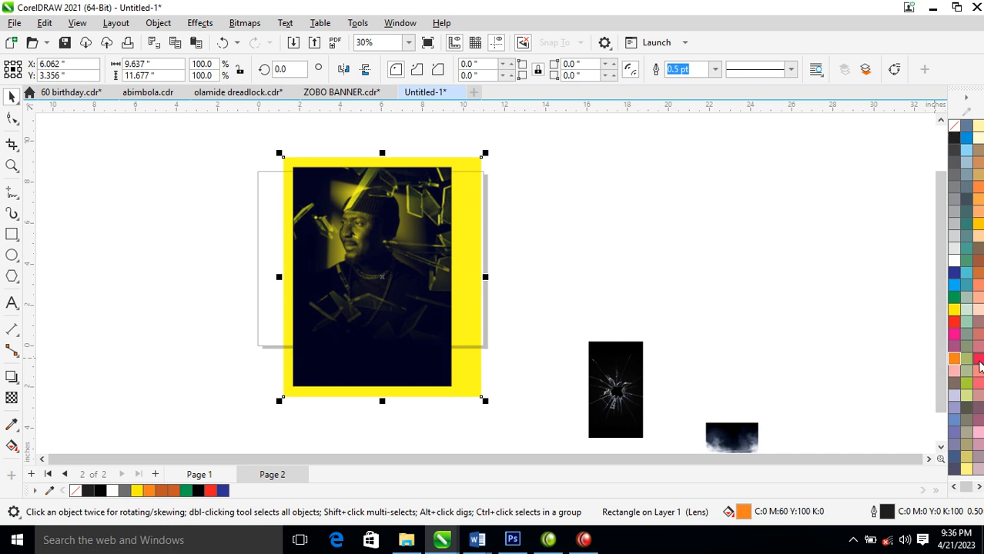
pyautogui.click(978, 359)
pyautogui.click(978, 309)
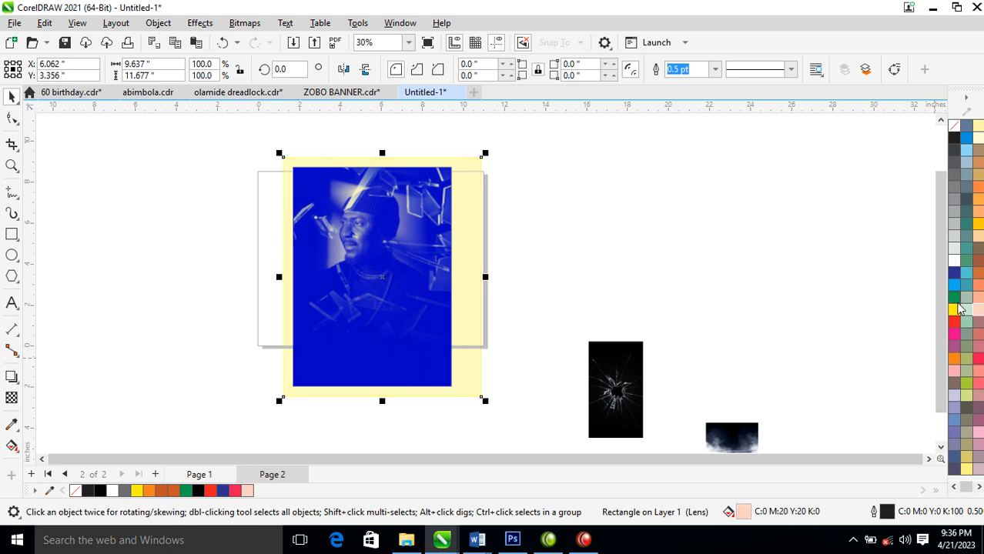
pyautogui.click(978, 224)
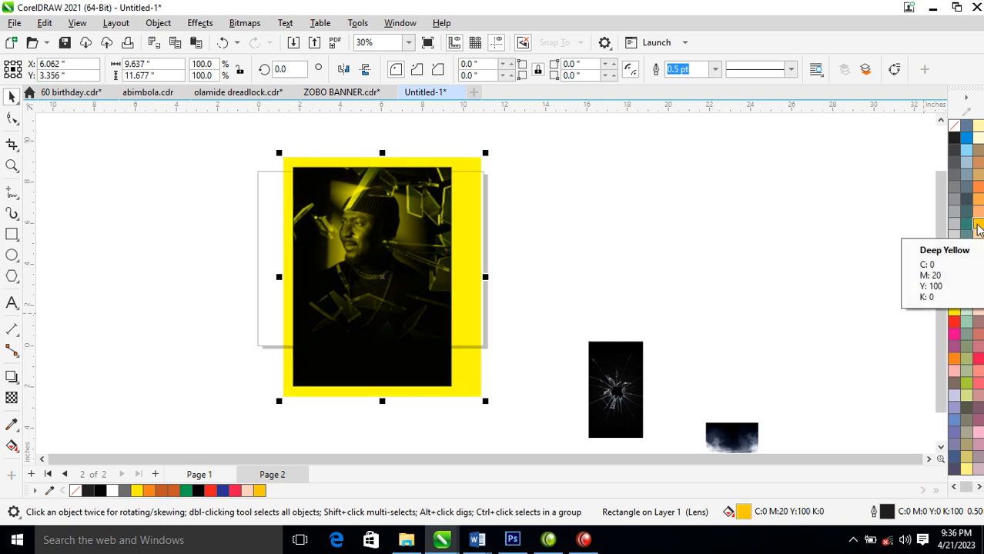
# Move the yellow overlay rectangle over the left half of the portrait and PowerClip it inside the black poster rectangle
pyautogui.moveTo(452, 243); pyautogui.dragTo(356, 254)
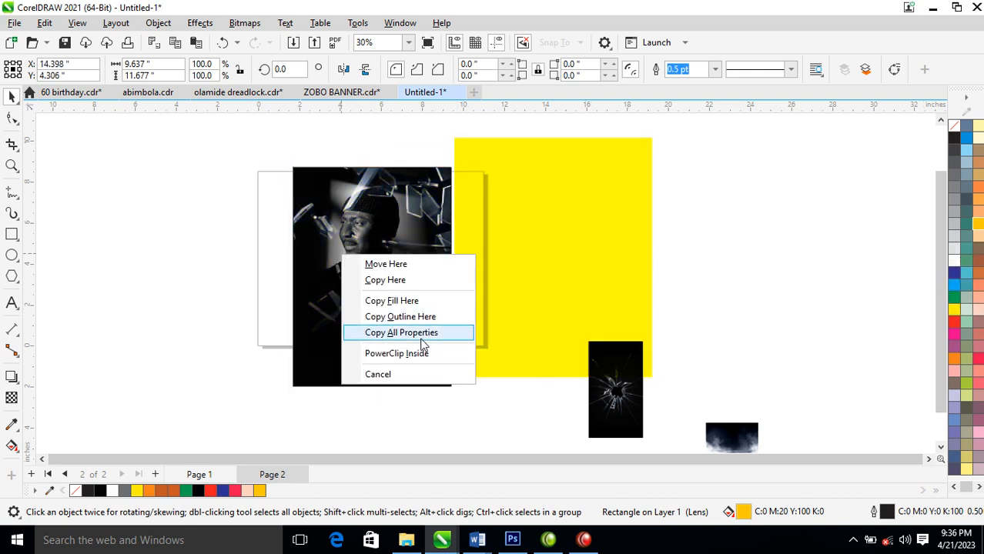
pyautogui.click(411, 351)
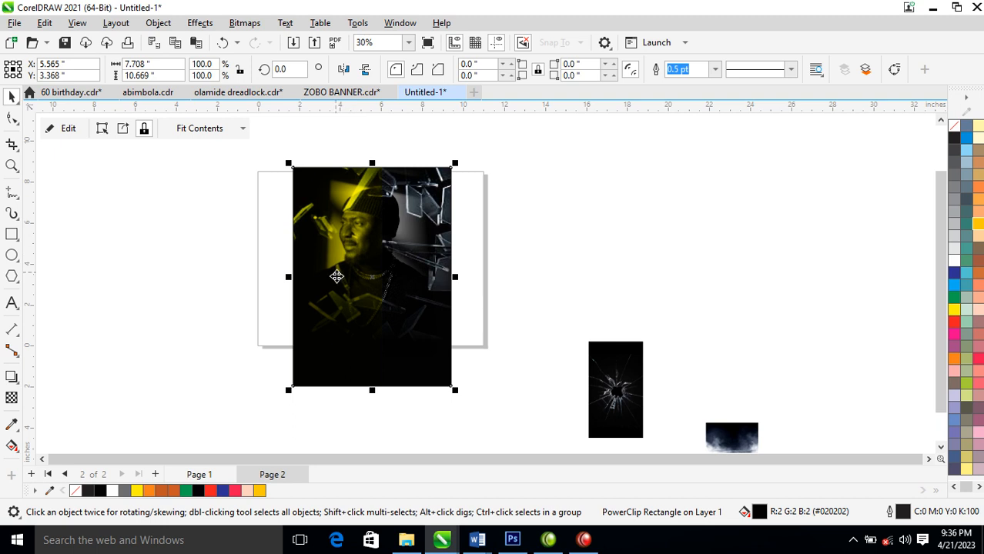
# Move the yellow overlay inside the PowerClip so it covers the whole portrait, and shift the poster slightly left
pyautogui.keyDown('ctrl'); pyautogui.click(323, 250); pyautogui.keyUp('ctrl')
pyautogui.moveTo(344, 256); pyautogui.dragTo(414, 251)
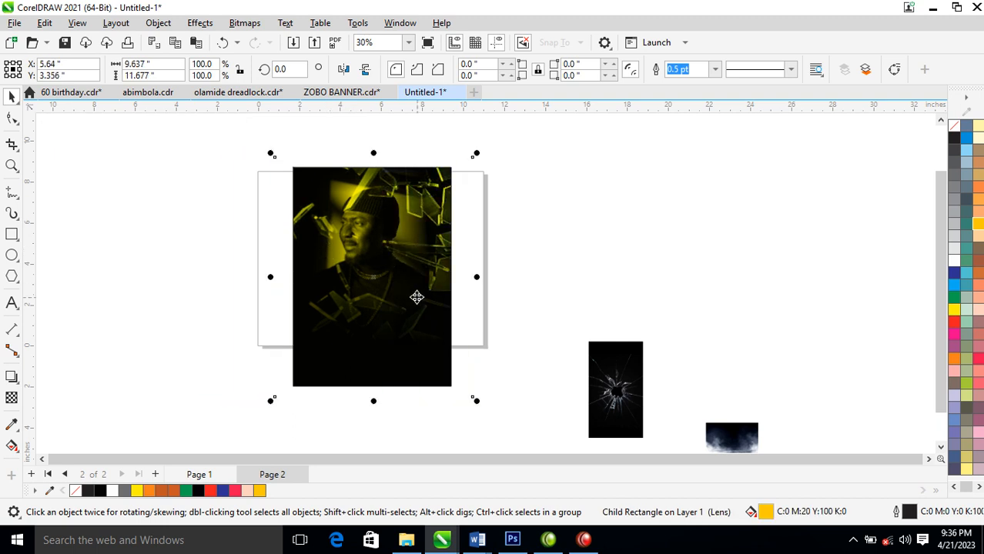
pyautogui.click(417, 298)
pyautogui.moveTo(448, 326); pyautogui.dragTo(424, 321)
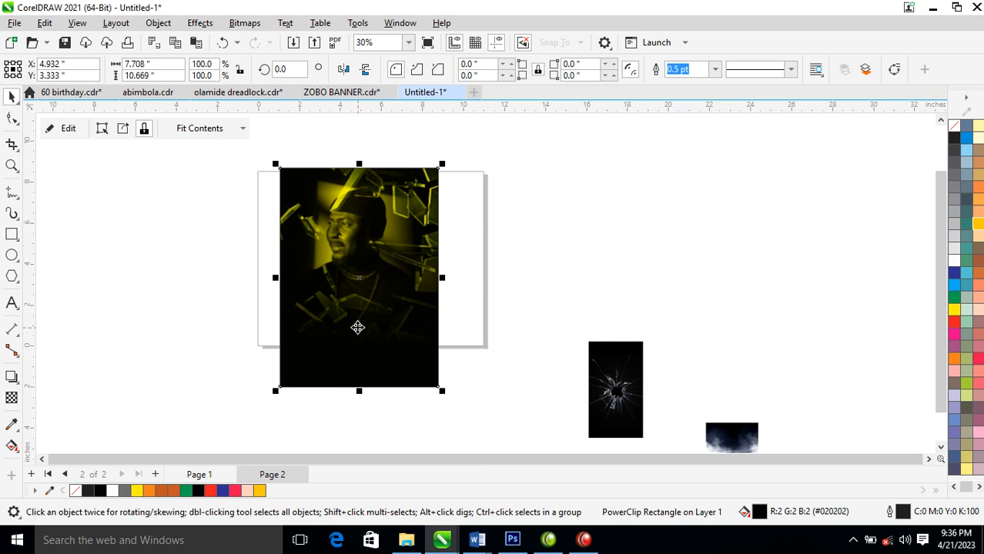
# Convert the poster to a 300 dpi RGB bitmap and place a duplicate of it beside the page
pyautogui.click(245, 22)
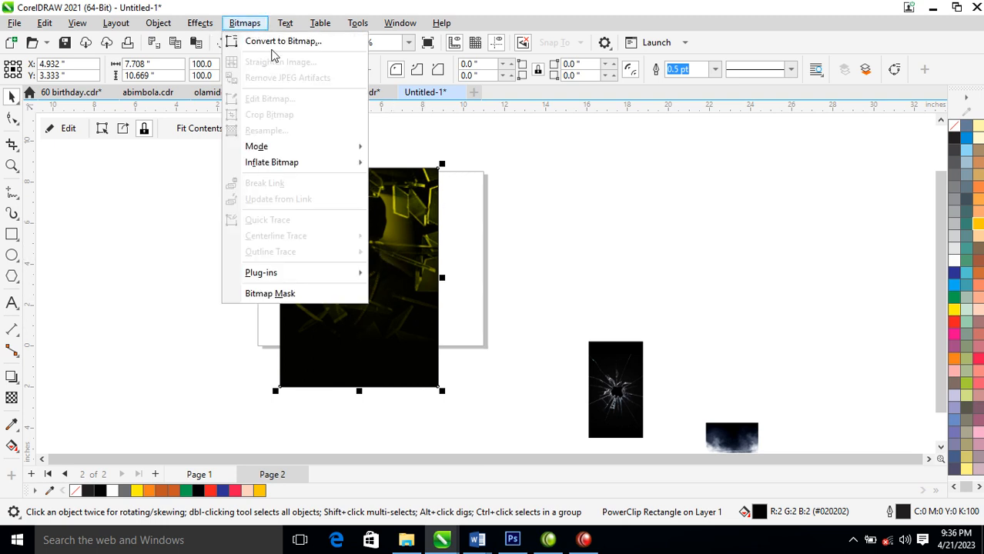
pyautogui.click(273, 38)
pyautogui.click(511, 348)
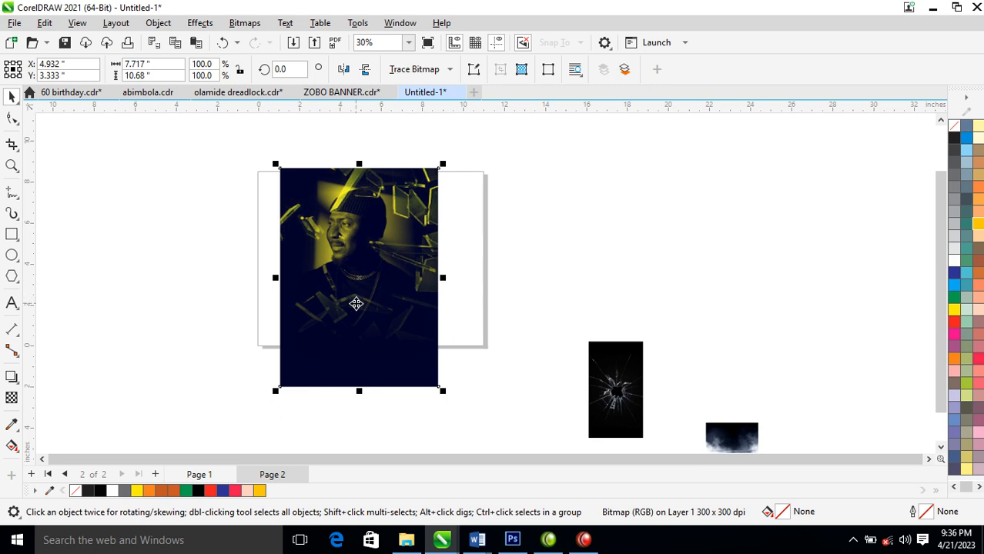
pyautogui.moveTo(355, 299); pyautogui.dragTo(571, 284)
pyautogui.rightClick(572, 283)
pyautogui.click(528, 227)
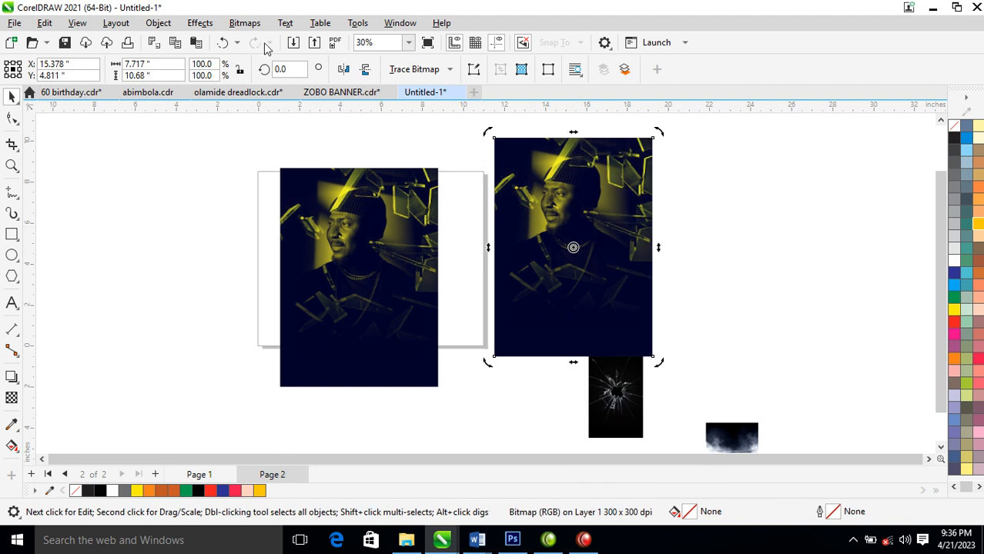
# Reset the duplicate's Tone Curve, raise the upper tones with one point, set a lower point at X 94, Y 99, and apply it
pyautogui.click(192, 24)
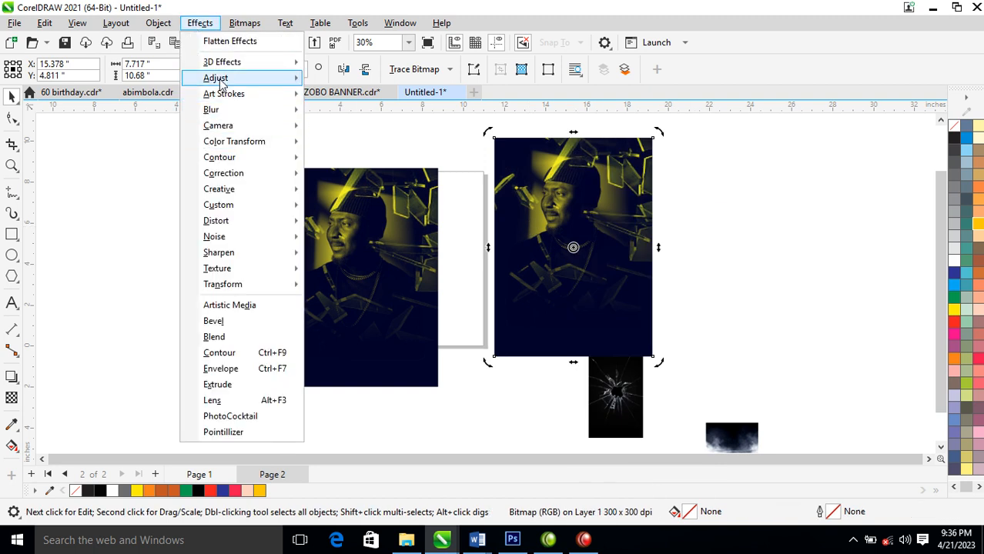
pyautogui.moveTo(220, 80)
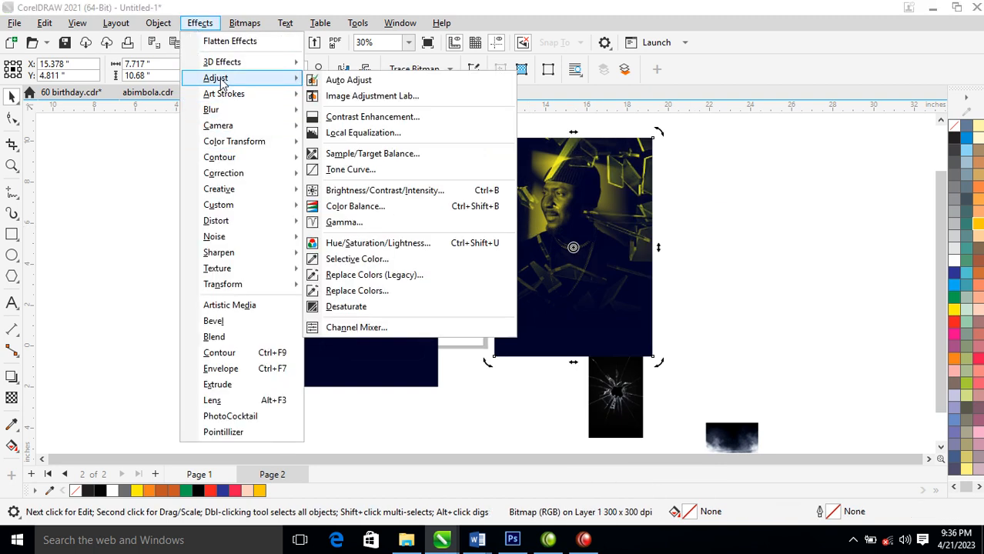
pyautogui.click(353, 170)
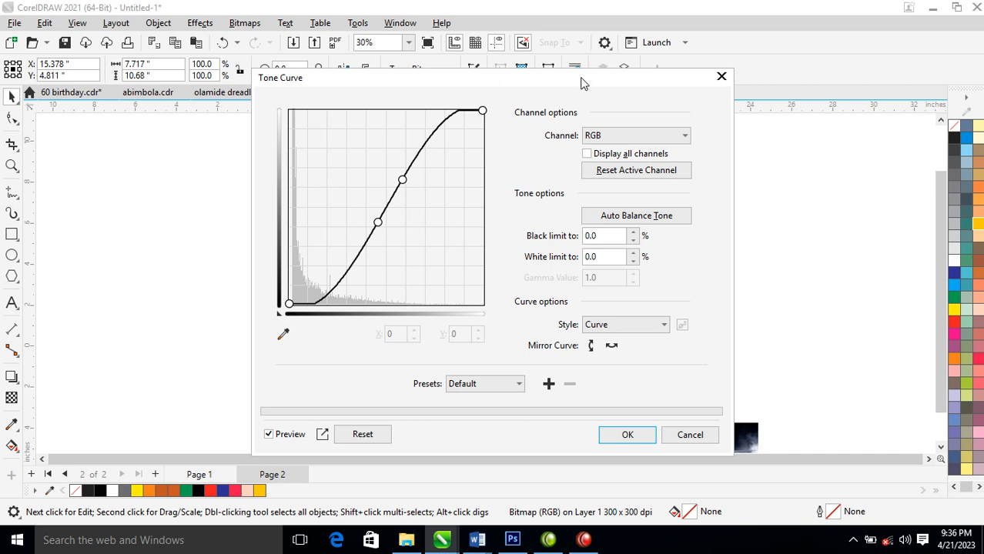
pyautogui.moveTo(582, 84); pyautogui.dragTo(983, 34)
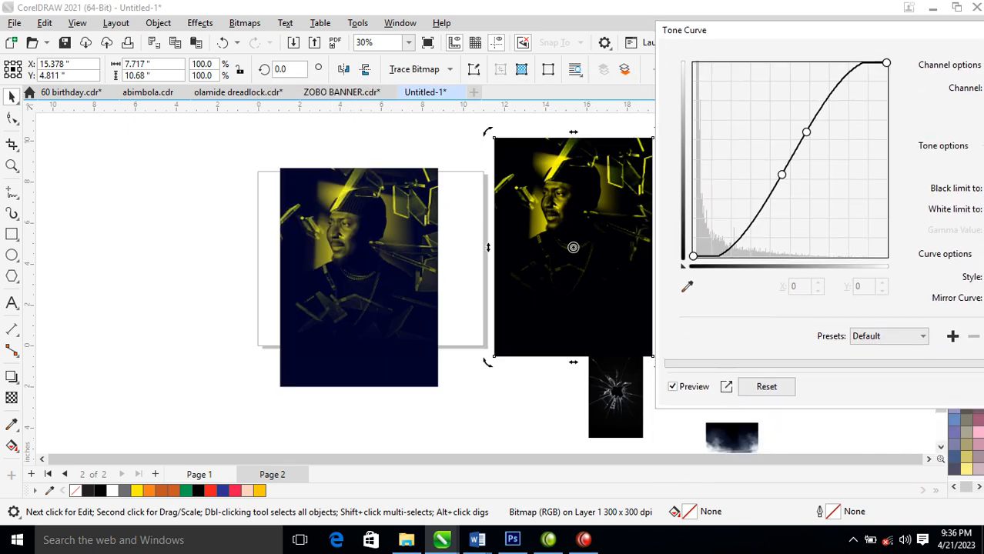
pyautogui.click(770, 387)
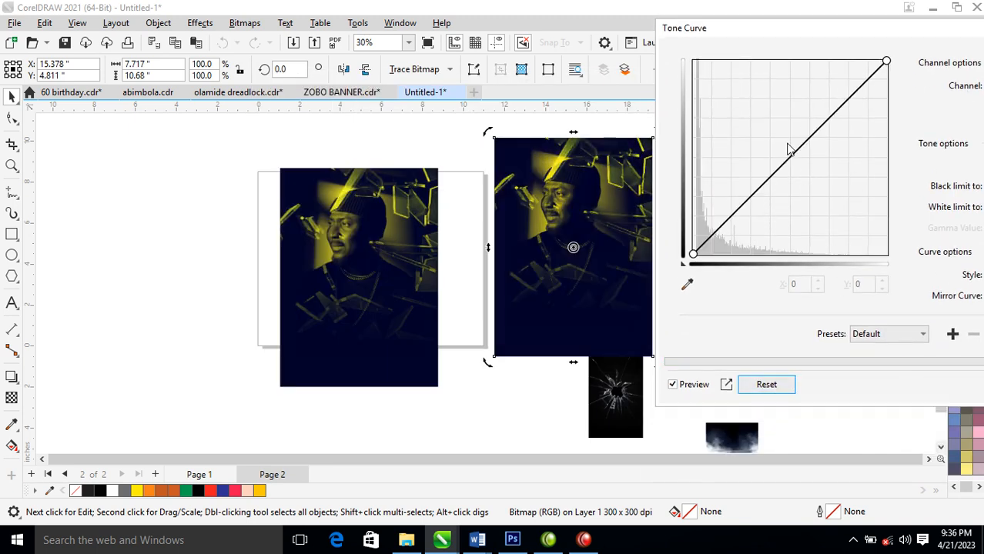
pyautogui.moveTo(811, 151); pyautogui.dragTo(793, 118)
pyautogui.moveTo(752, 177); pyautogui.dragTo(765, 180)
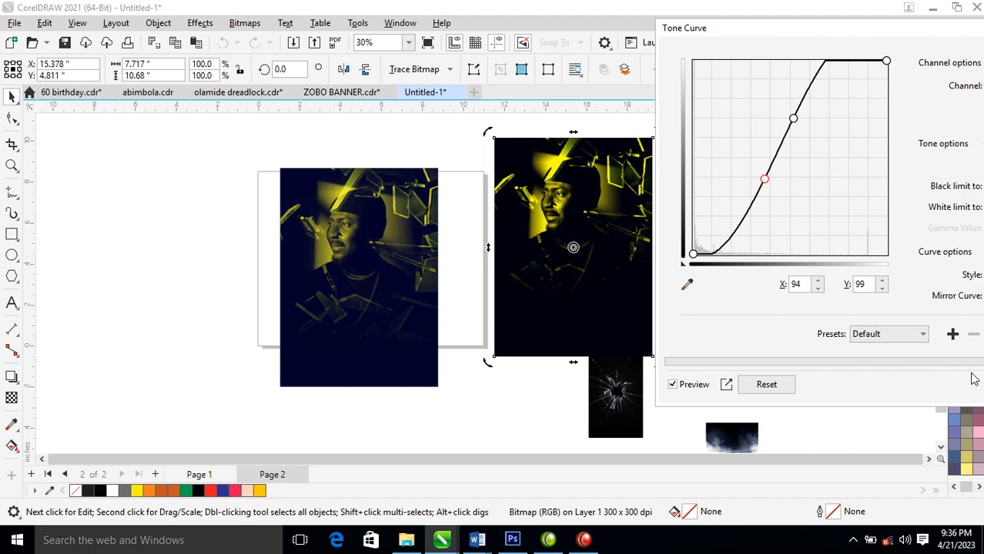
pyautogui.moveTo(854, 31); pyautogui.dragTo(487, 37)
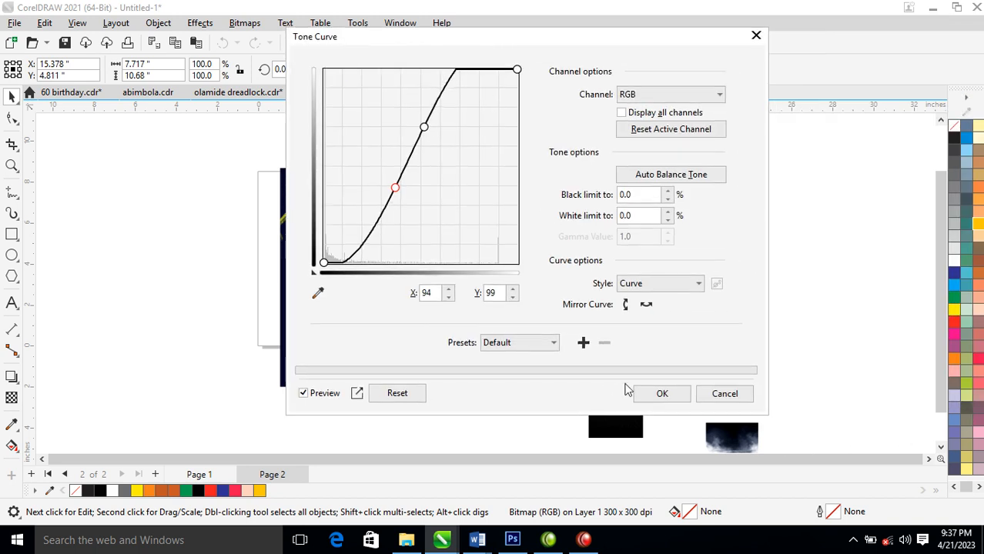
pyautogui.click(662, 393)
# Delete the unadjusted poster bitmap and move the tone-adjusted copy onto the page
pyautogui.moveTo(360, 254); pyautogui.dragTo(840, 240)
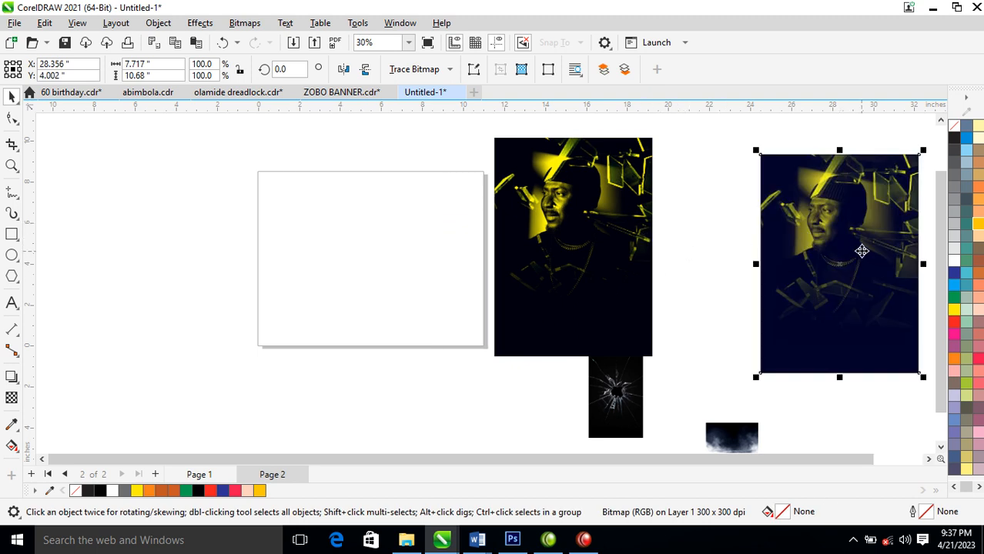
pyautogui.press('Delete')
pyautogui.moveTo(521, 269); pyautogui.dragTo(362, 231)
pyautogui.press('z')
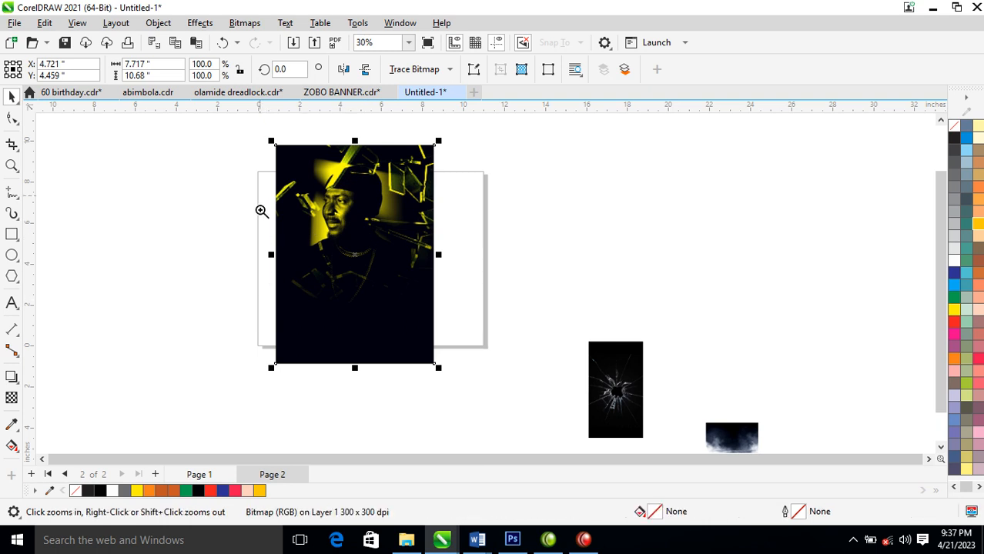
pyautogui.moveTo(211, 145); pyautogui.dragTo(516, 377)
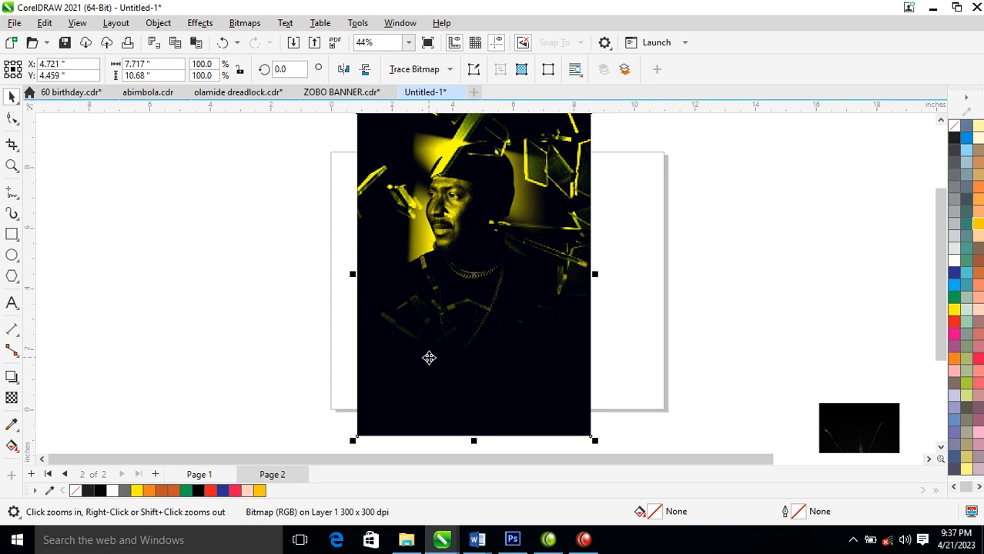
# Add the artistic text "Broken Mind" on two lines over the lower part of the poster
pyautogui.click(11, 303)
pyautogui.click(421, 324)
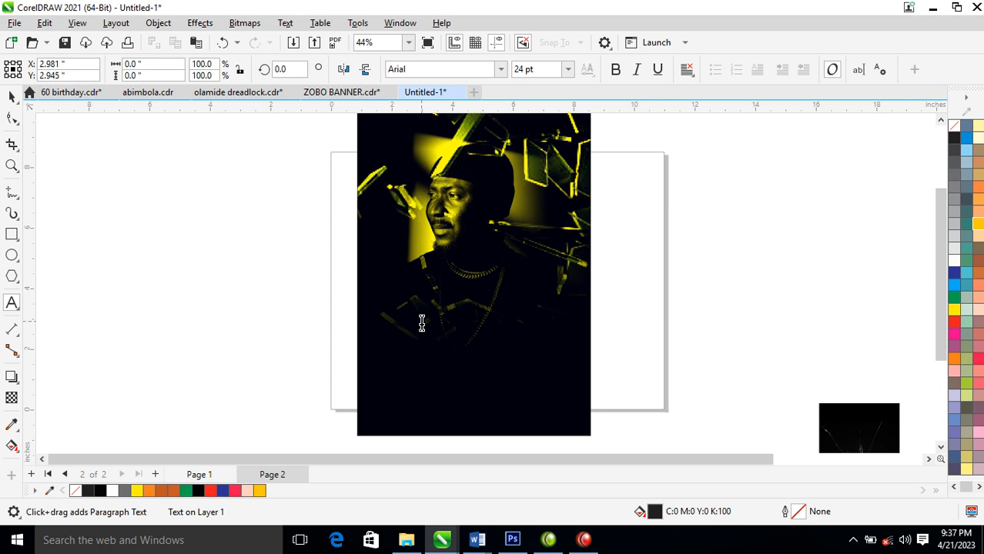
pyautogui.write('b')
pyautogui.press('BackSpace')
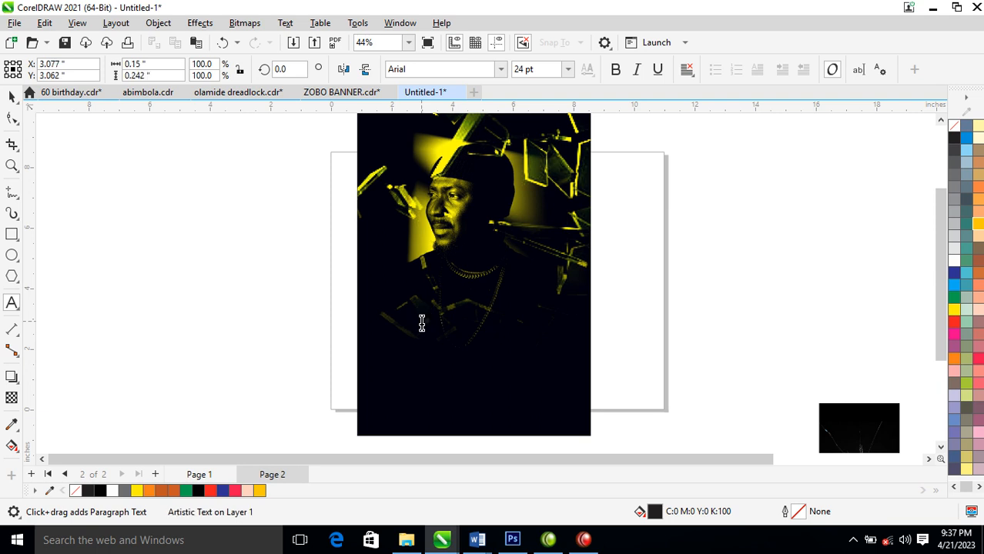
pyautogui.write('Broken Mind')
pyautogui.hotkey('ctrl', 'space')
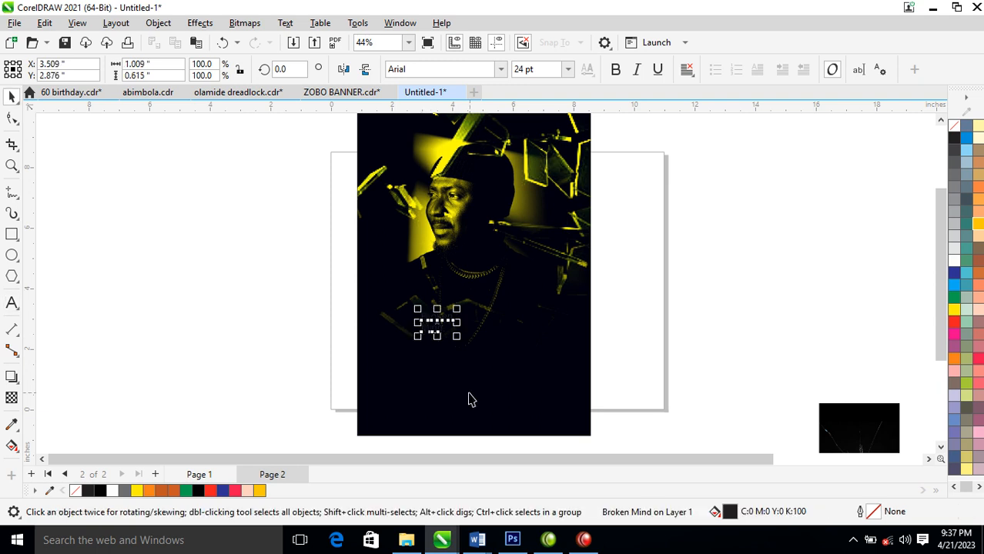
# Enlarge the title to about 137 pt, try the Beautiful Marry font on it and fill it with white
pyautogui.moveTo(457, 336); pyautogui.dragTo(528, 379)
pyautogui.click(501, 69)
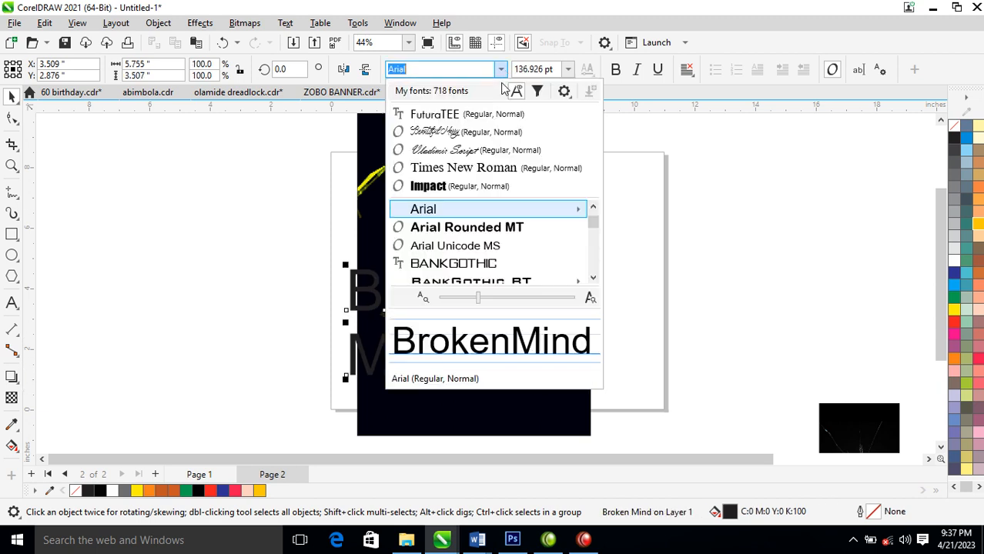
pyautogui.click(435, 132)
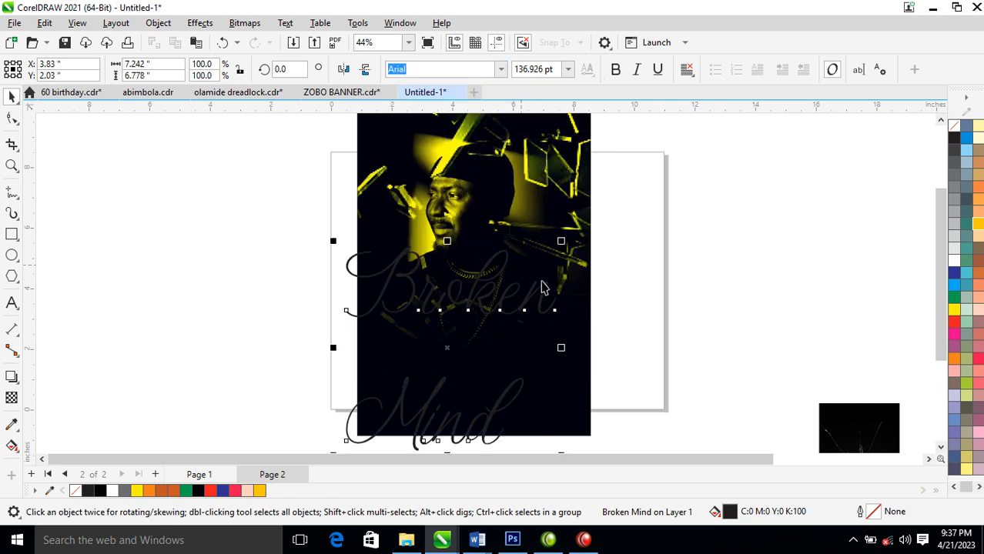
pyautogui.click(954, 262)
# Set the title in Hello Paris Sans Regular, move it fully onto the poster and give it a white outline
pyautogui.click(501, 69)
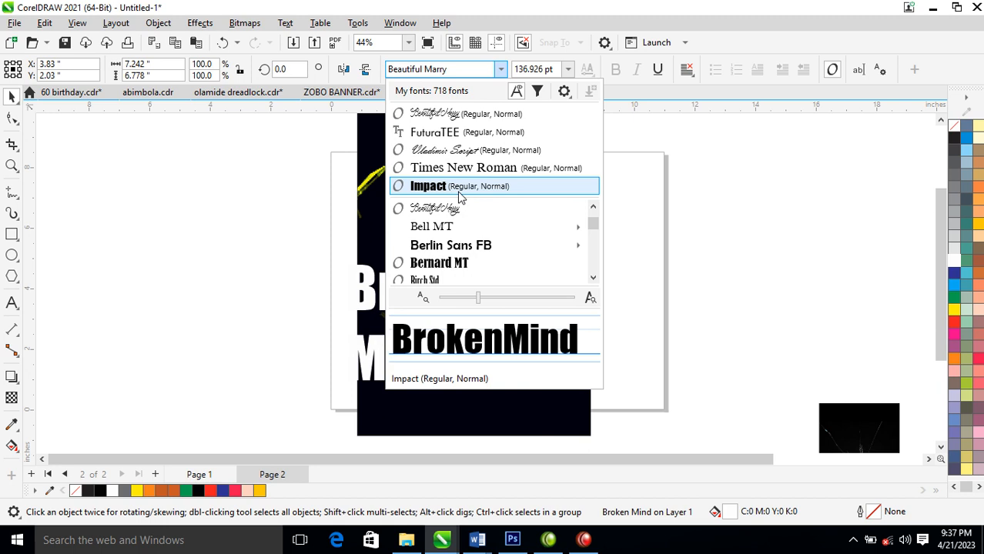
pyautogui.scroll(-10, 460, 197)
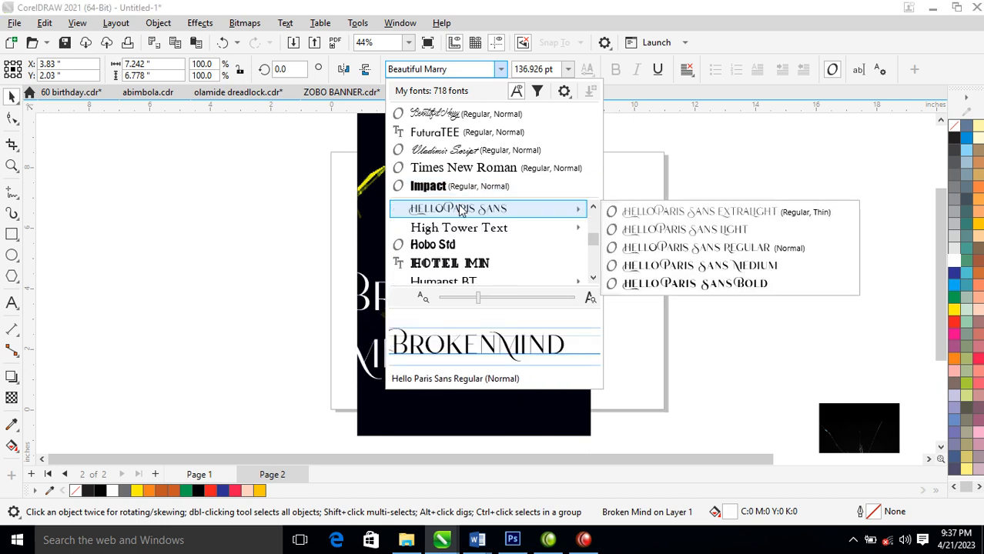
pyautogui.click(460, 210)
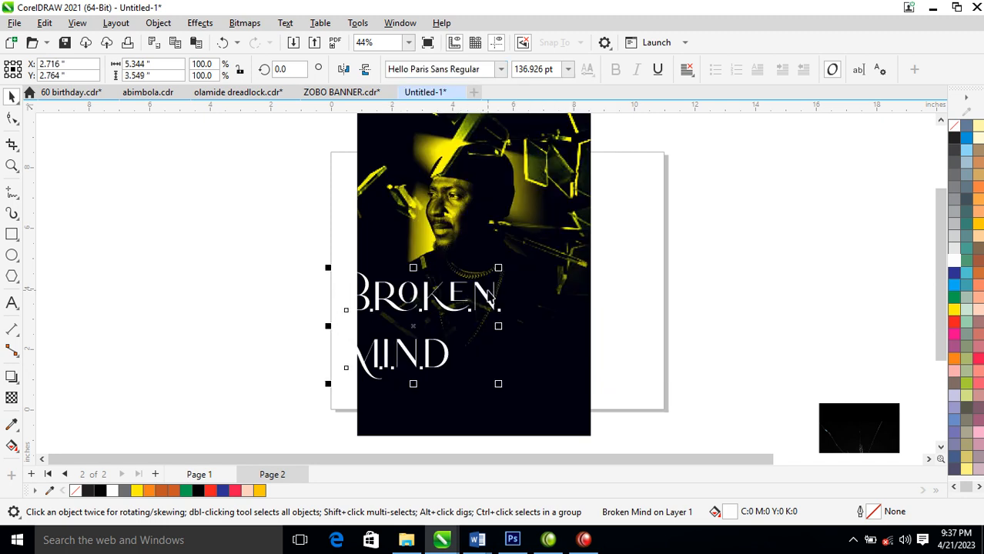
pyautogui.moveTo(485, 296); pyautogui.dragTo(540, 310)
pyautogui.rightClick(955, 262)
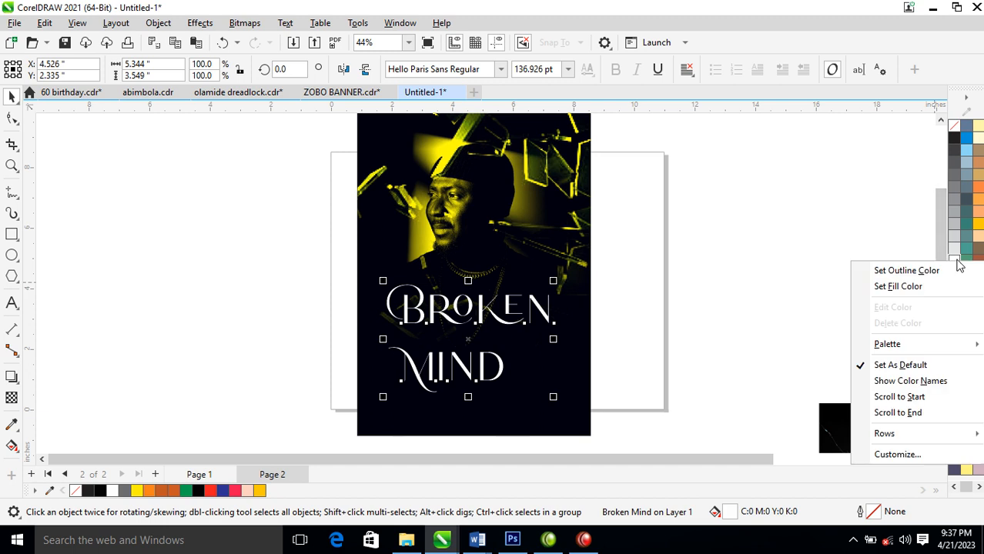
pyautogui.click(928, 269)
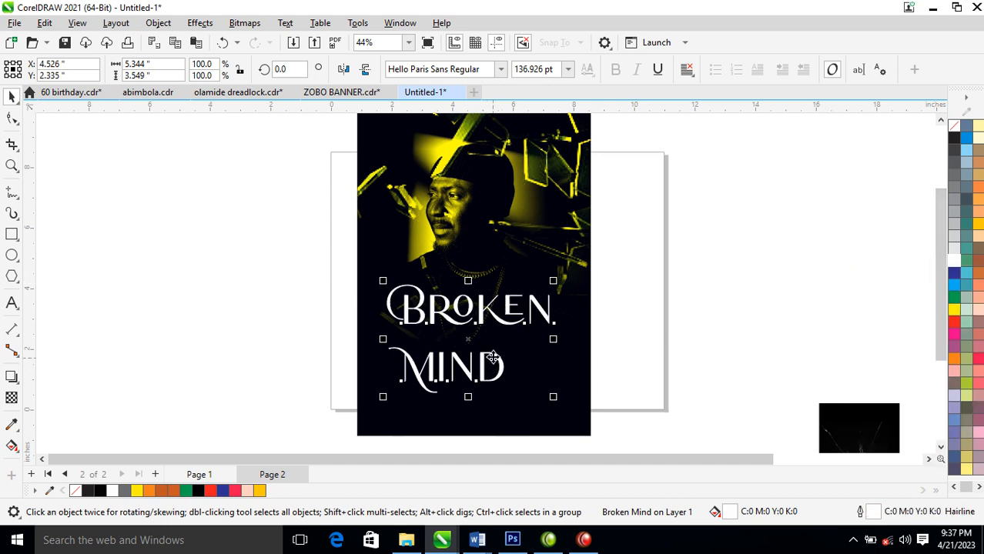
# Break the title into separate lines, tuck "Mind" closely beneath "Broken", and move both lines slightly lower on the poster
pyautogui.hotkey('ctrl', 'k')
pyautogui.moveTo(496, 368); pyautogui.dragTo(526, 356)
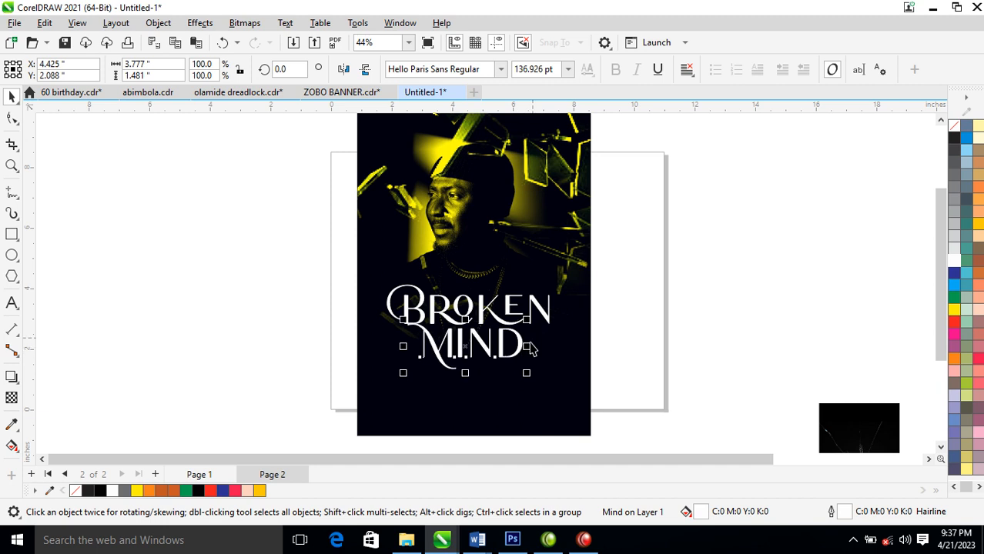
pyautogui.keyDown('shift'); pyautogui.click(548, 320); pyautogui.keyUp('shift')
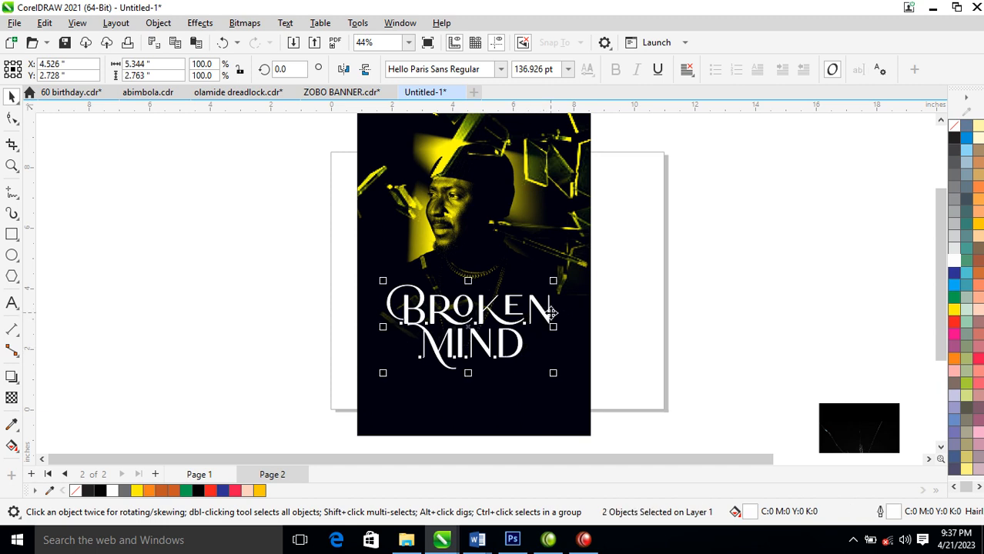
pyautogui.moveTo(547, 317); pyautogui.dragTo(553, 329)
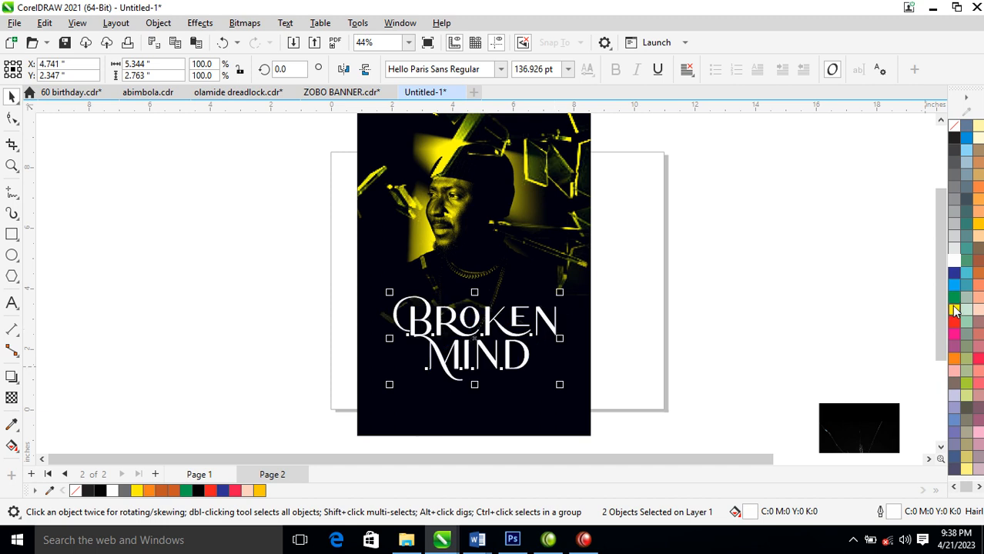
pyautogui.moveTo(555, 328)
pyautogui.mouseDown()
pyautogui.moveTo(560, 345)
pyautogui.moveTo(555, 337)
pyautogui.mouseUp()
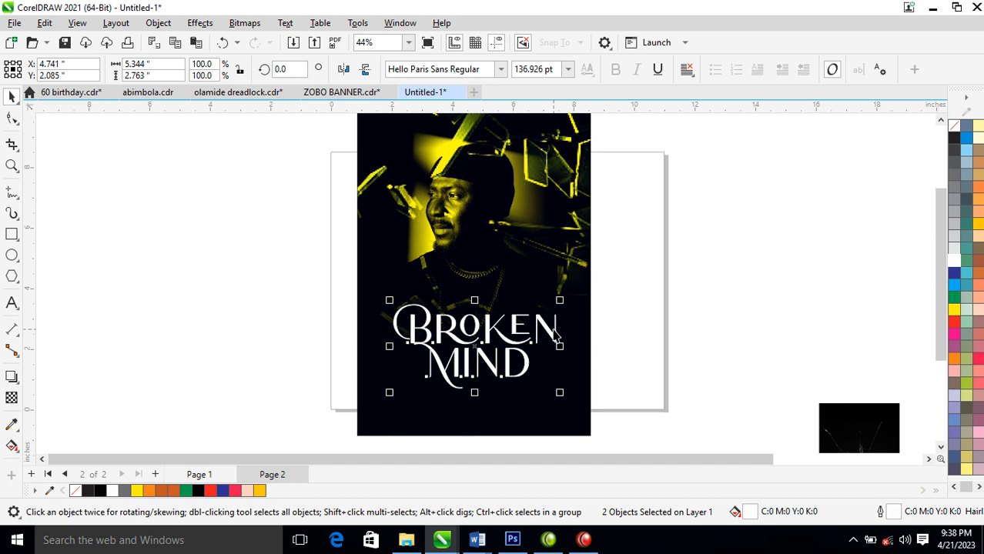
pyautogui.click(730, 289)
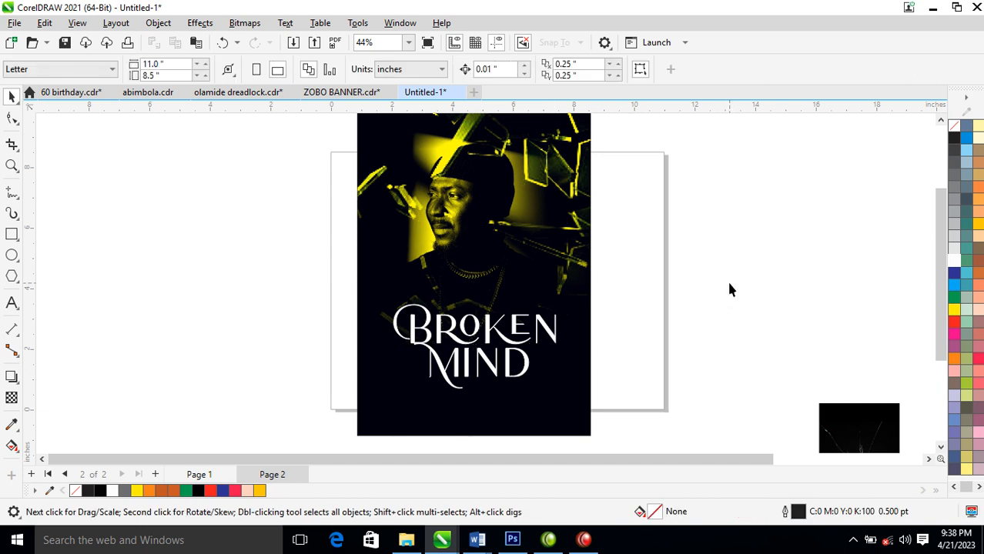